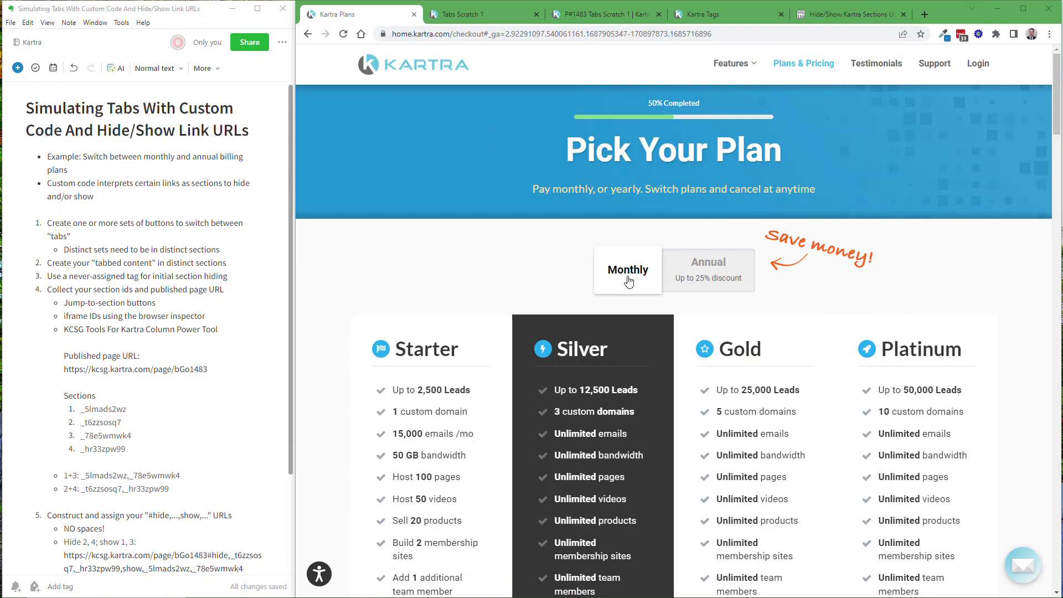
On the Kartra pricing page, toggle the plans between annual and monthly billing, ending on Annual.
click(724, 276)
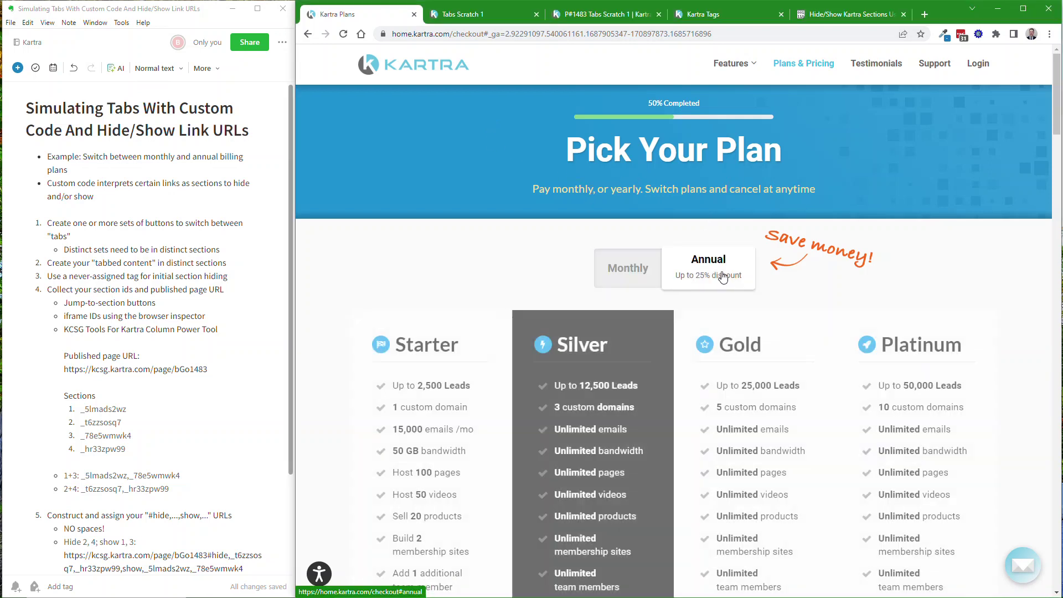
click(630, 280)
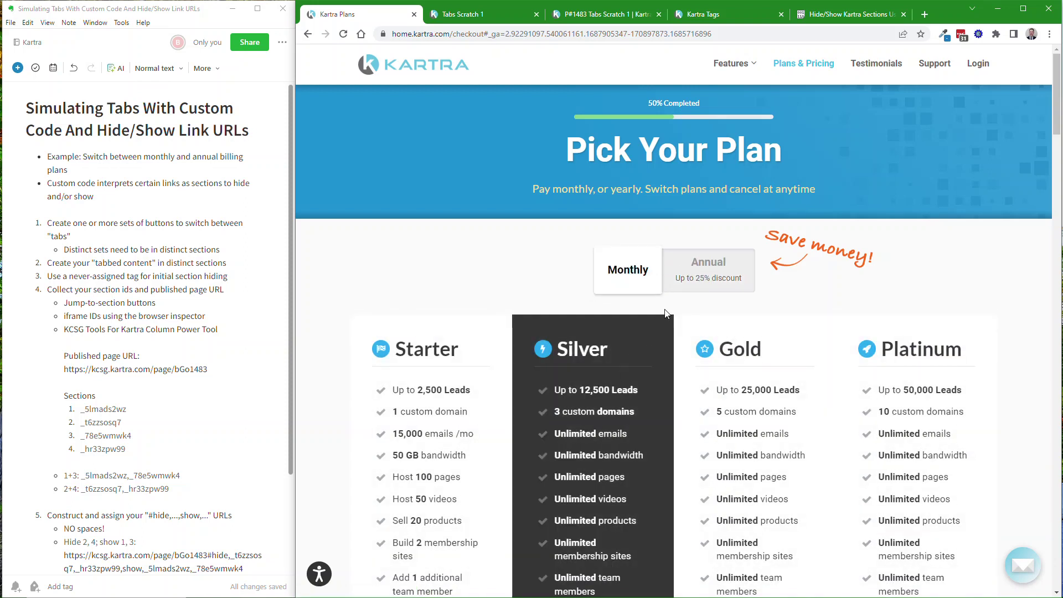
click(705, 275)
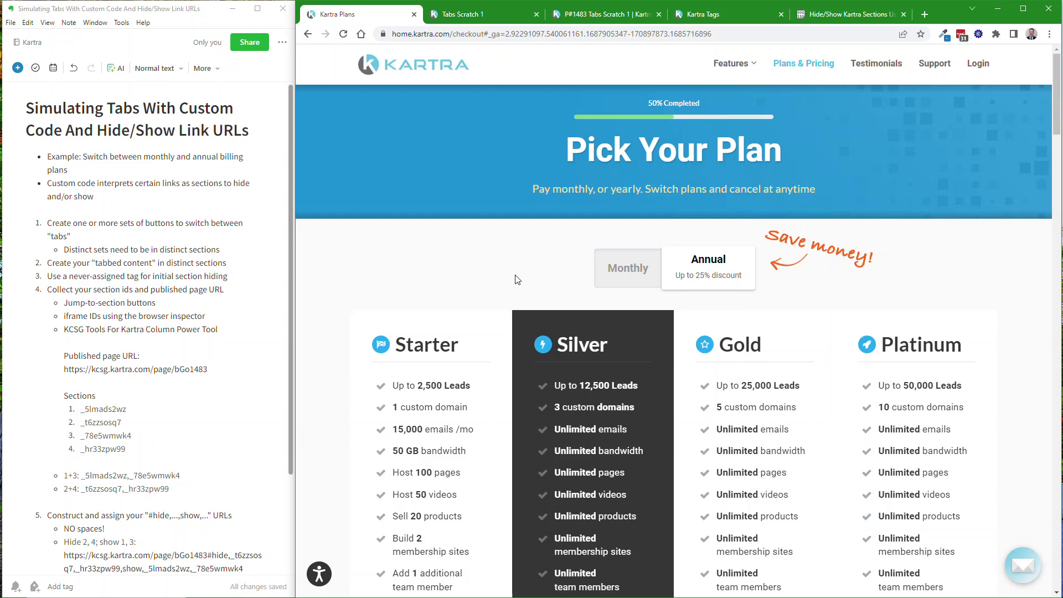
On the published Tabs Scratch 1 page, alternate repeatedly between the Monthly and Annual tabs, ending on Monthly.
click(481, 19)
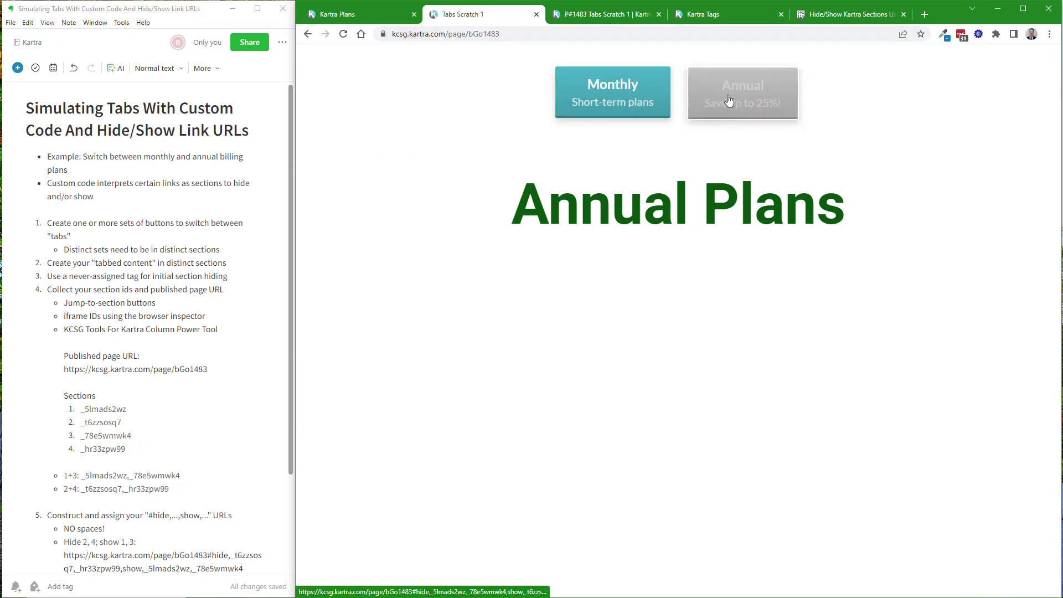
click(614, 101)
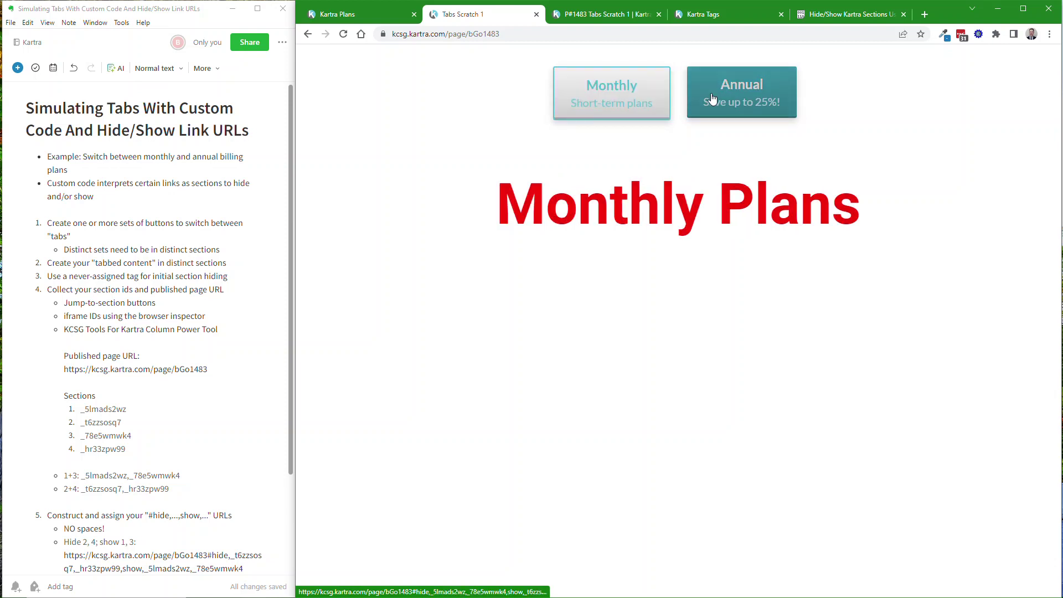
click(713, 99)
click(605, 93)
click(720, 97)
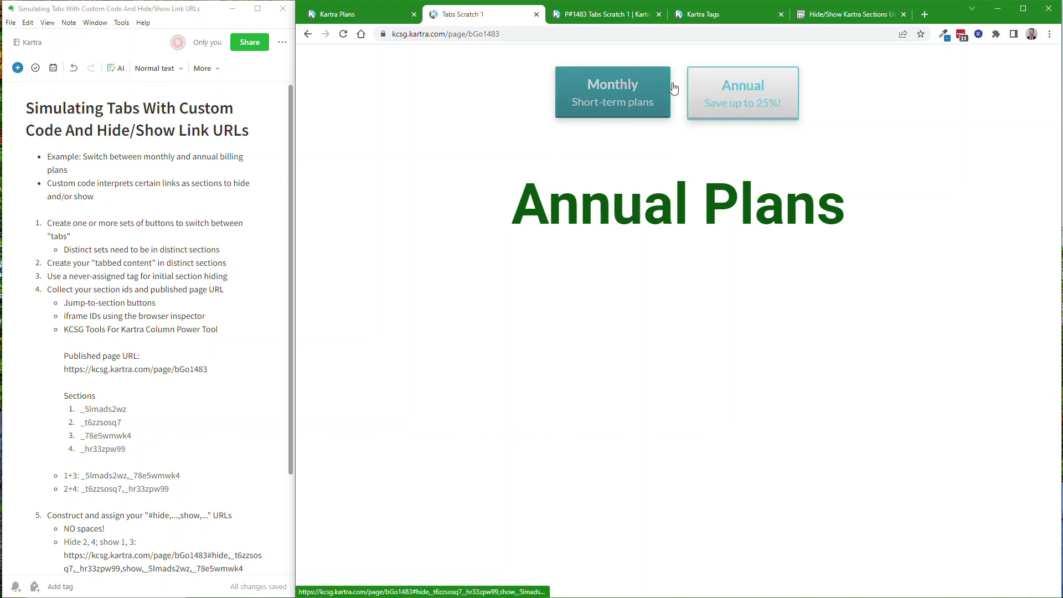
click(637, 99)
click(739, 95)
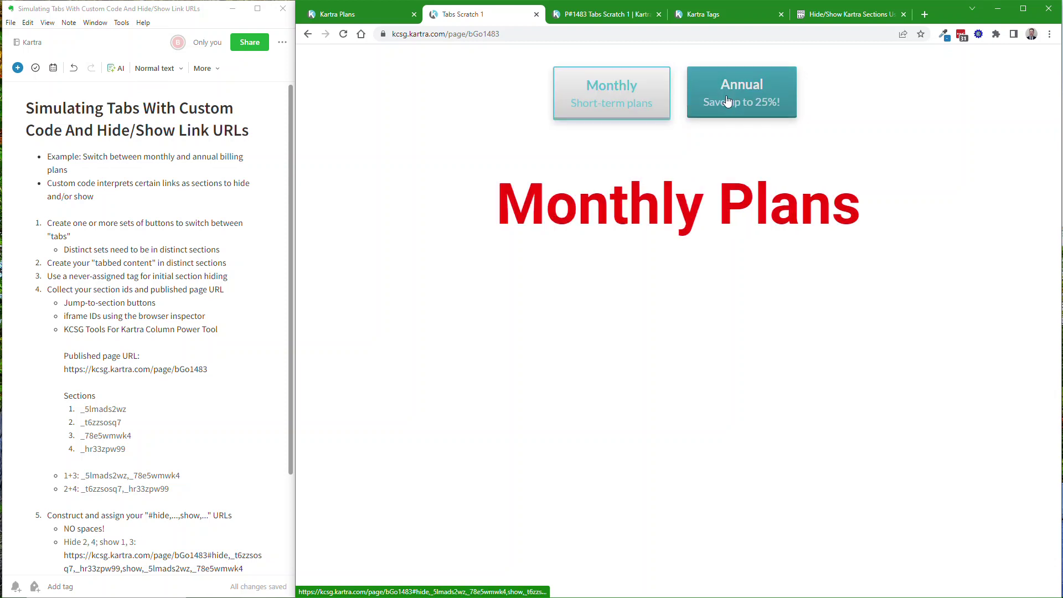
click(622, 105)
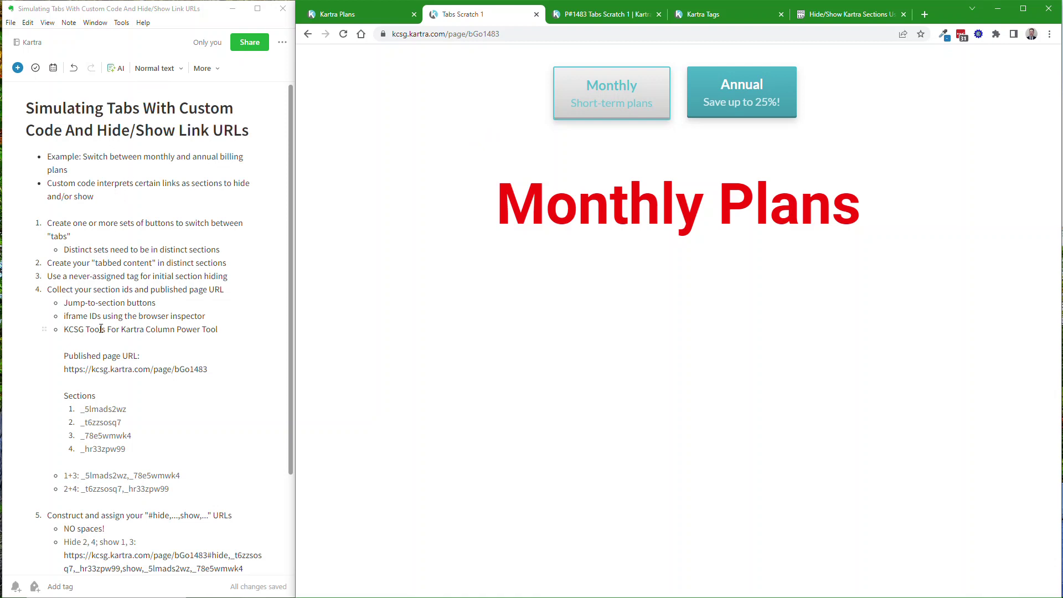
Skim the outline notes, and examine both Monthly/Annual button sets and the plan sections in the page builder.
scroll(111, 251, down, 2)
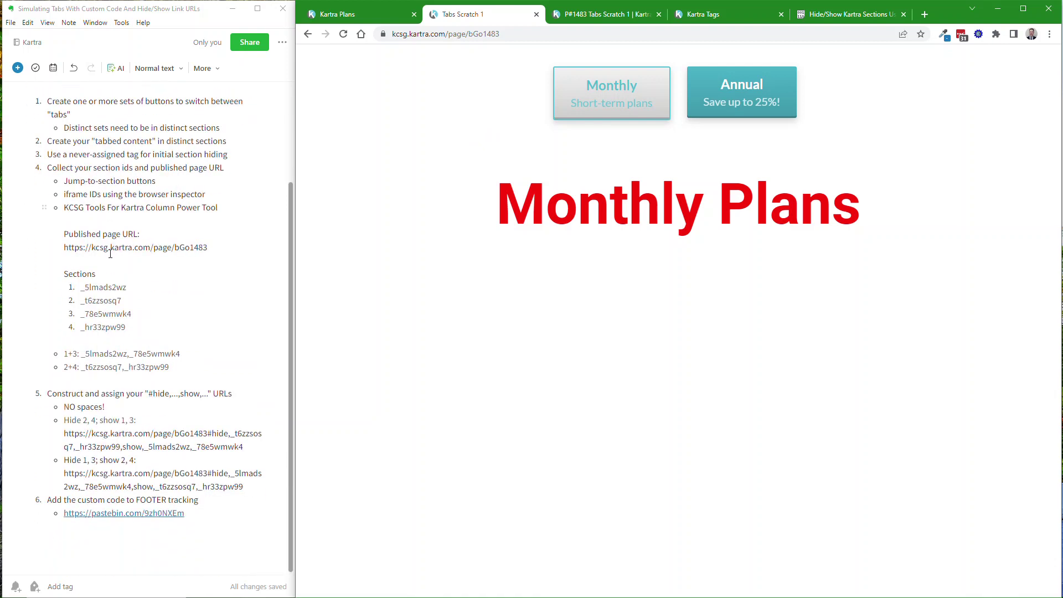
scroll(110, 253, up, 2)
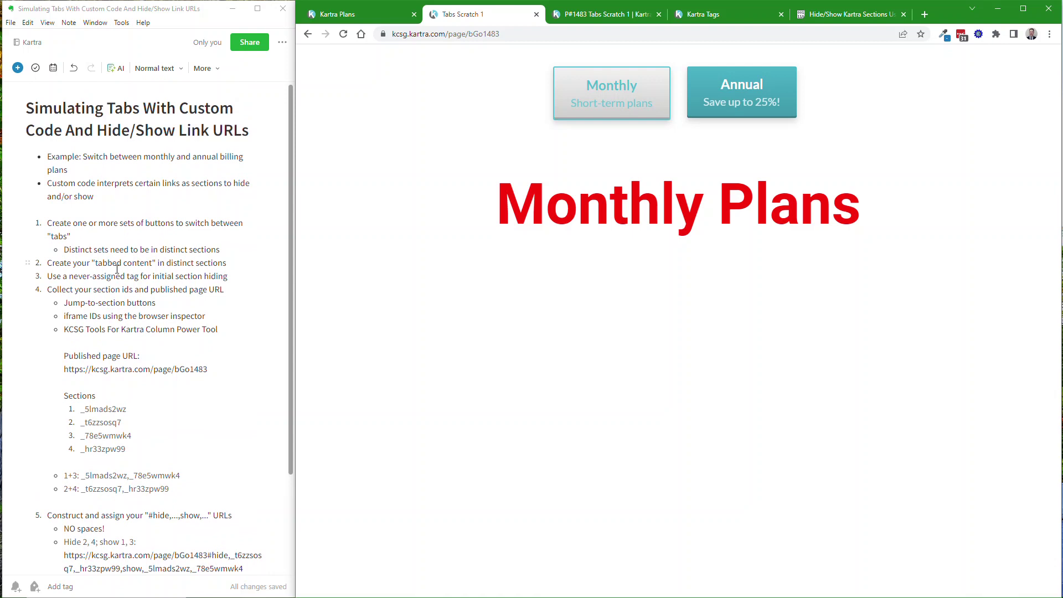
click(614, 21)
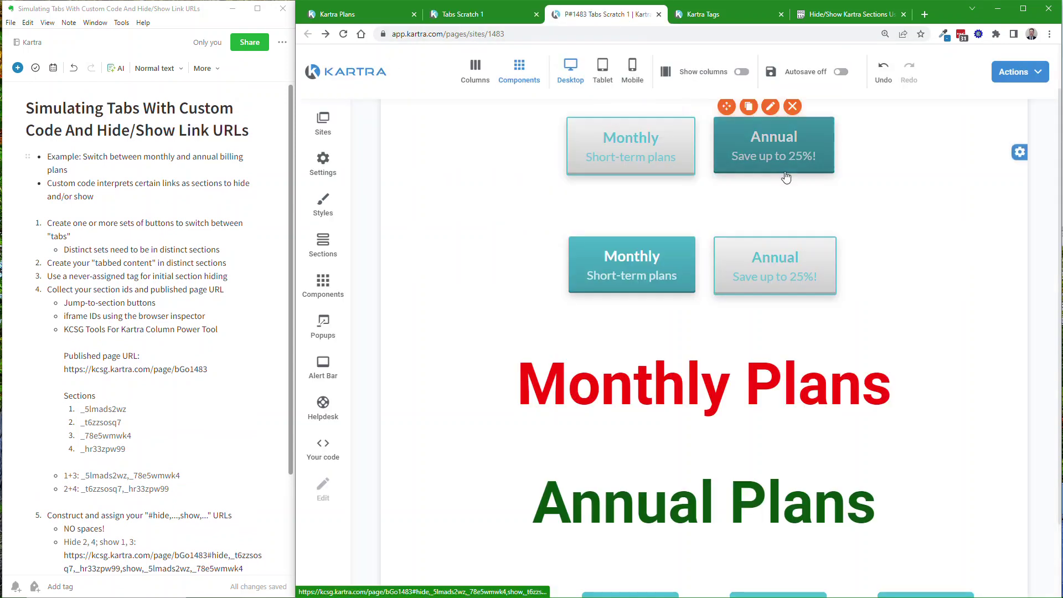
mouse_move(824, 232)
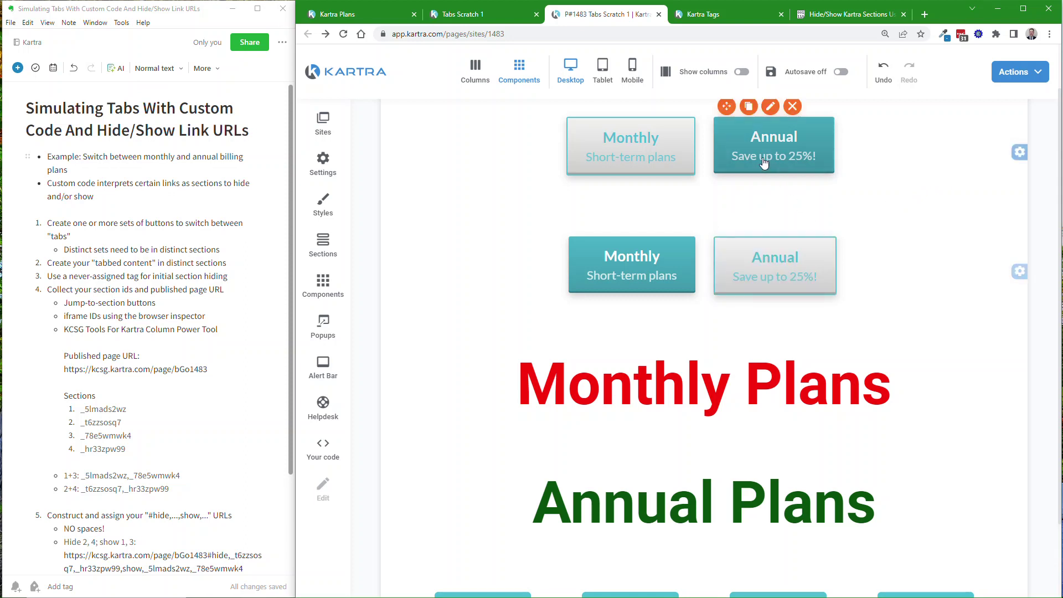
mouse_move(743, 148)
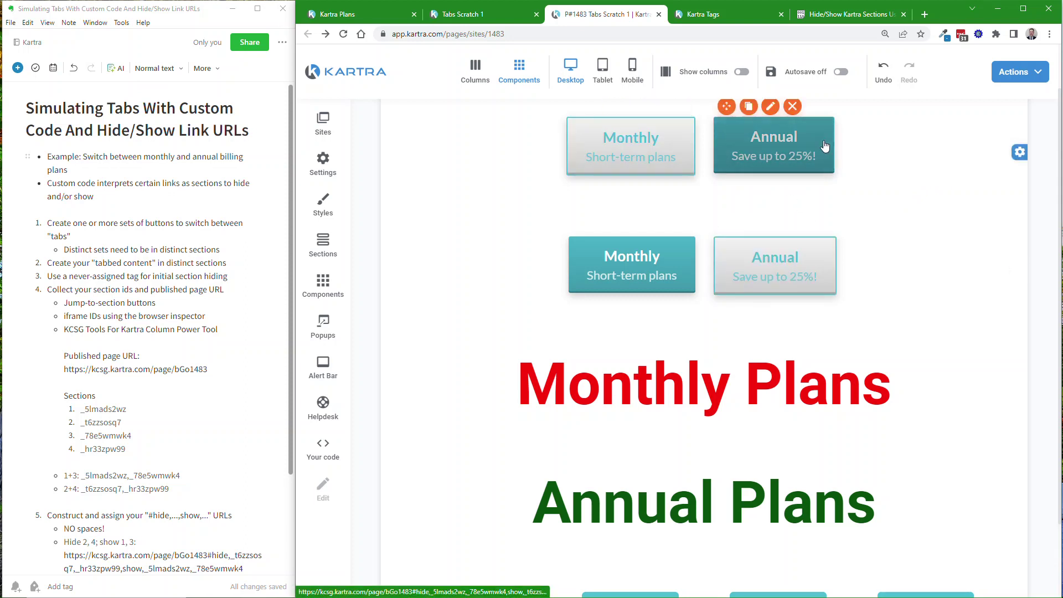
mouse_move(638, 157)
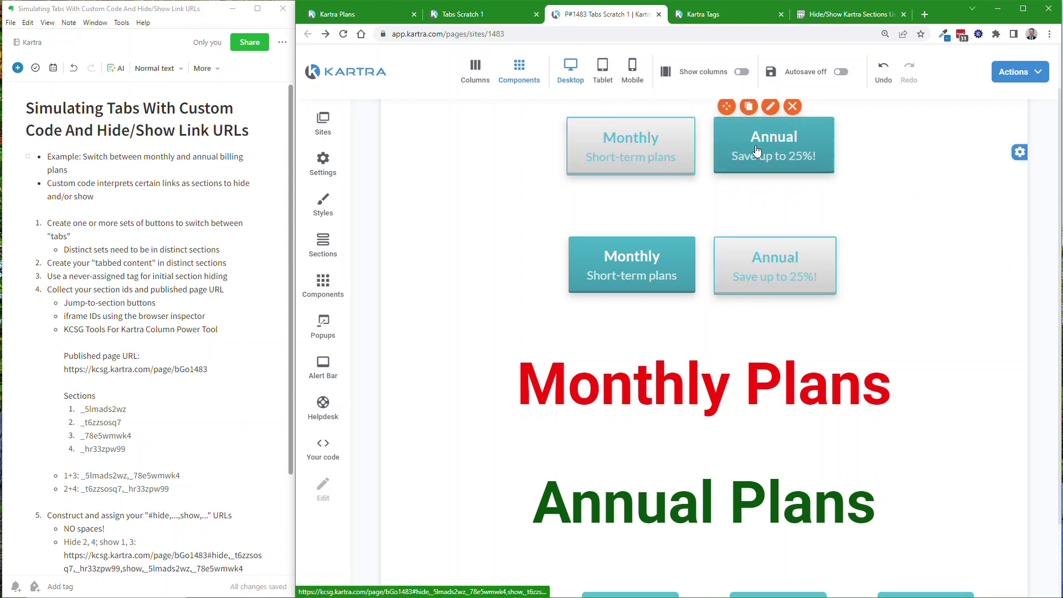
mouse_move(796, 151)
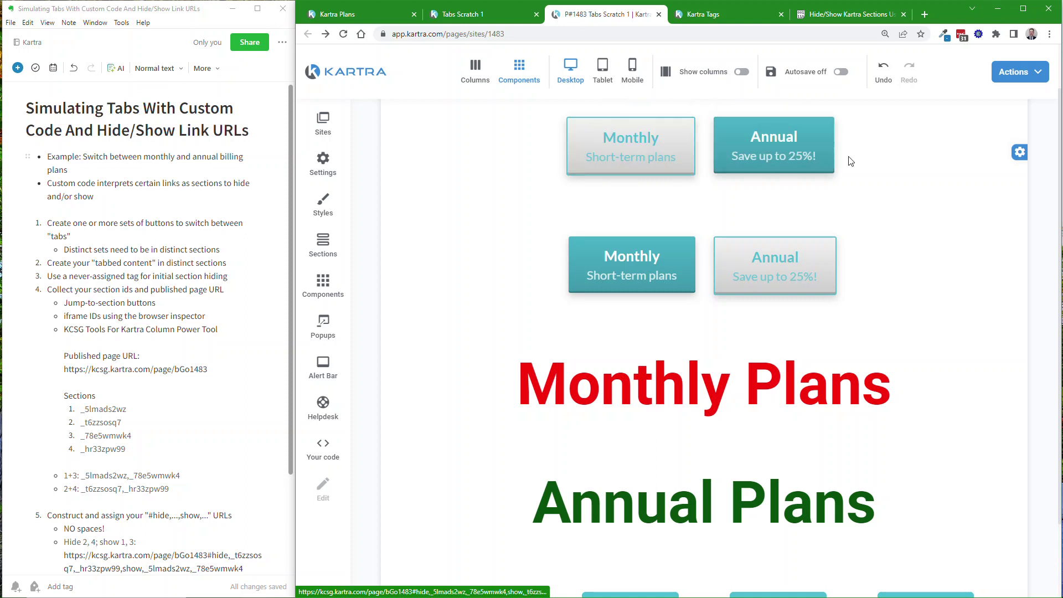
mouse_move(644, 279)
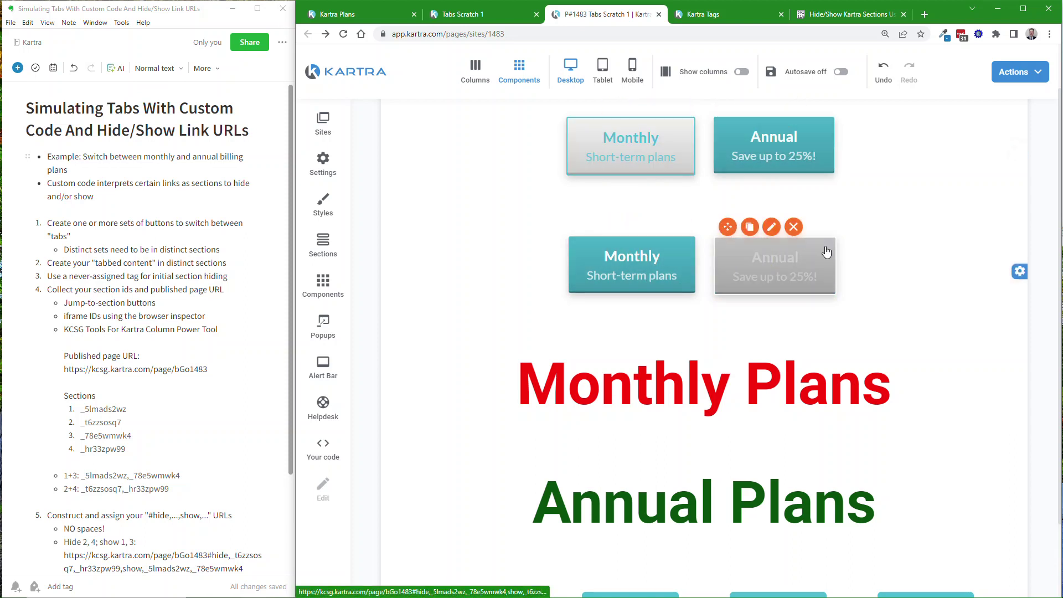
mouse_move(658, 389)
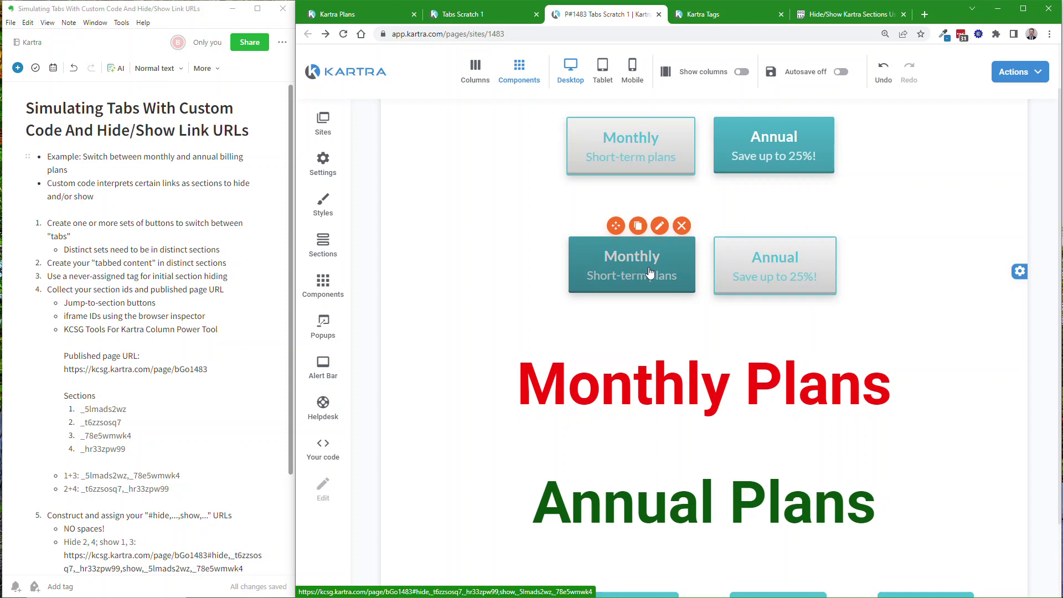
Return to the published Tabs Scratch 1 page and test the Monthly and Annual tab buttons.
click(515, 12)
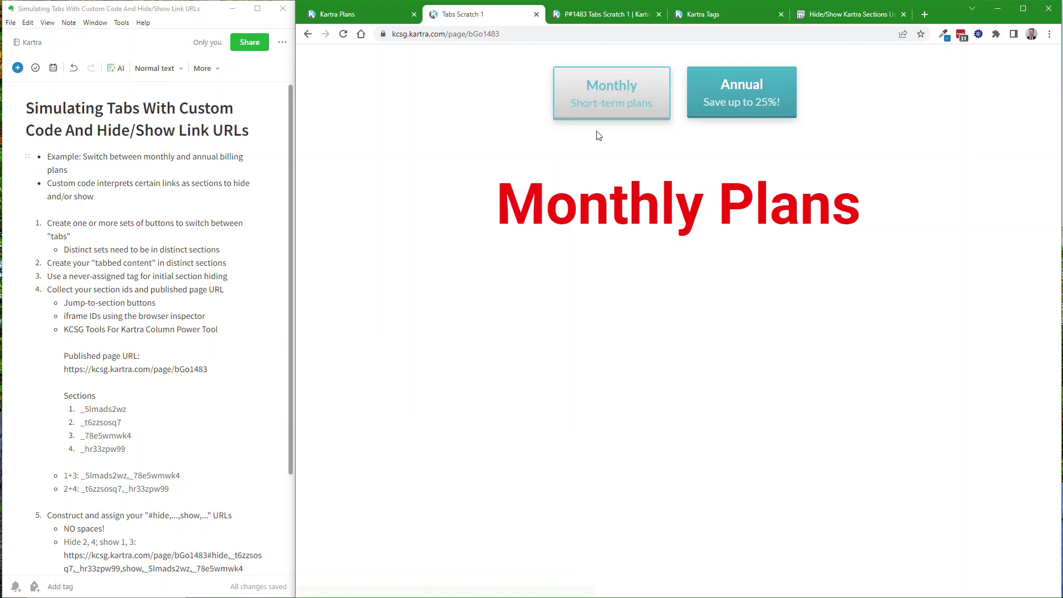
click(595, 111)
click(749, 100)
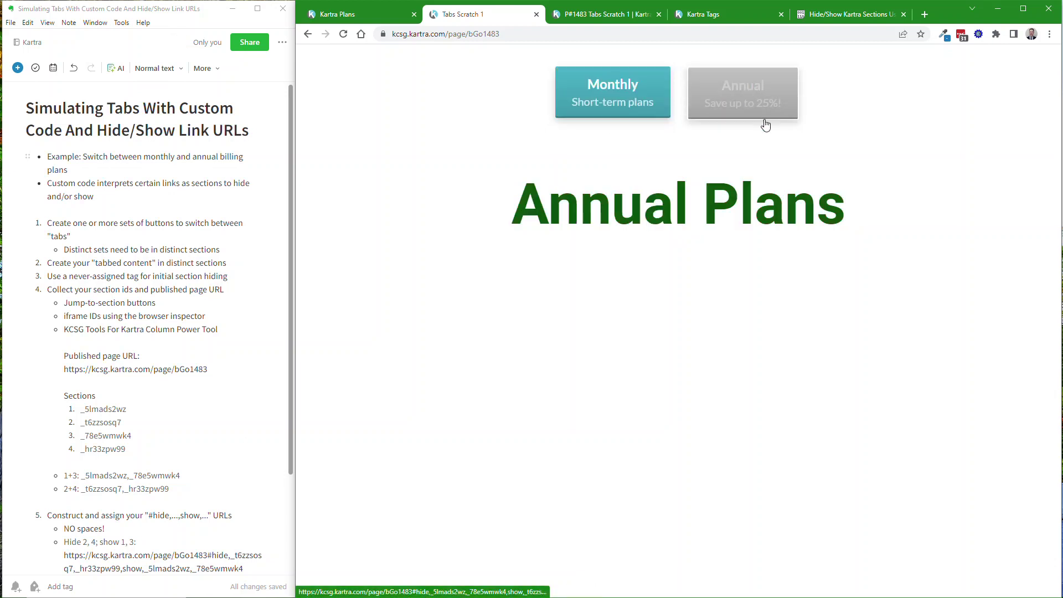
In the page builder, inspect section 2's Hide settings for tag-based display, and close its configuration without changes.
click(605, 16)
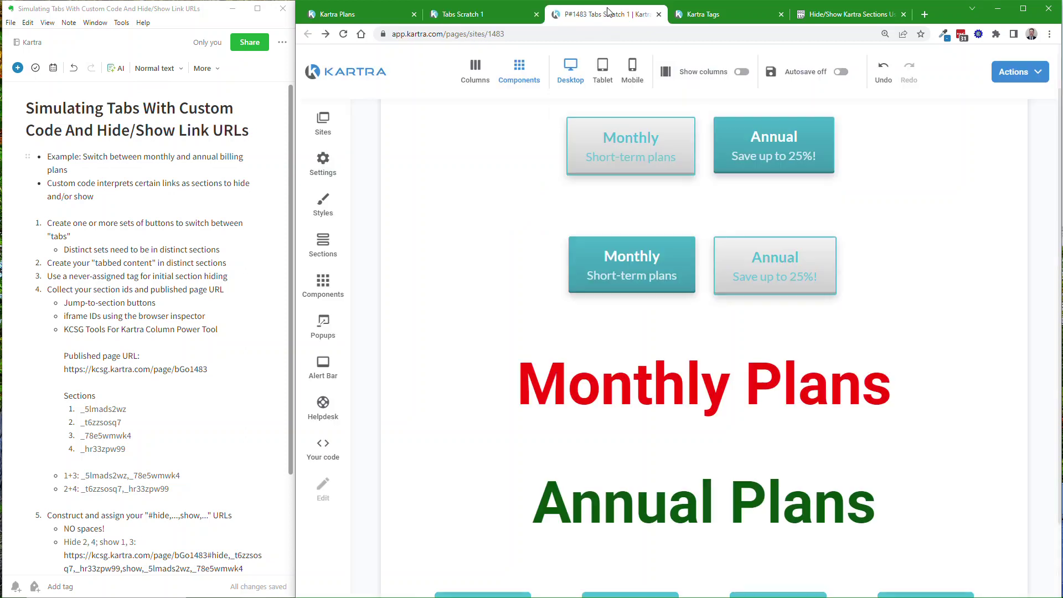
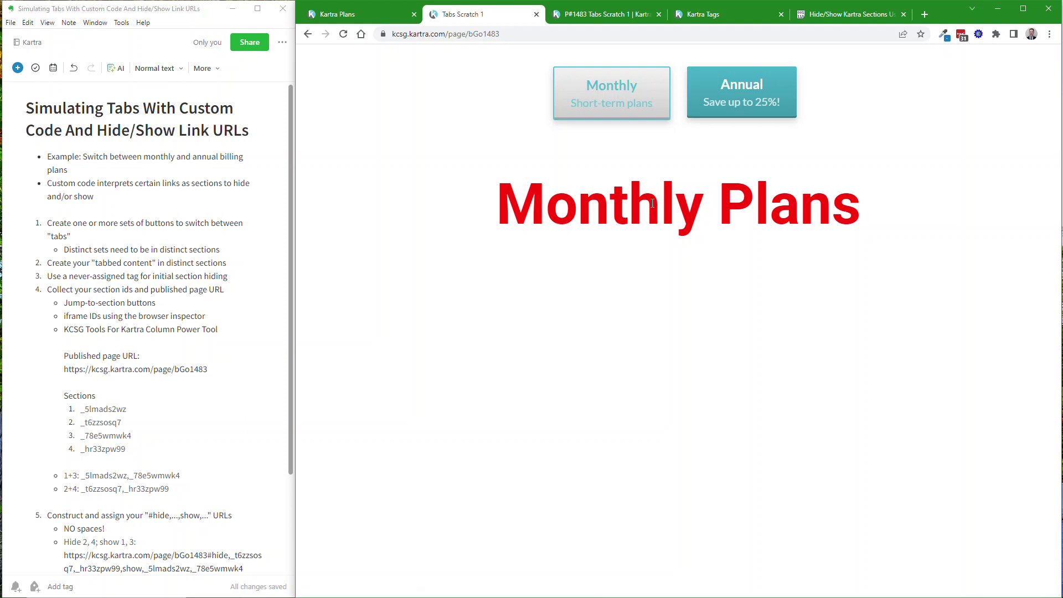
click(593, 16)
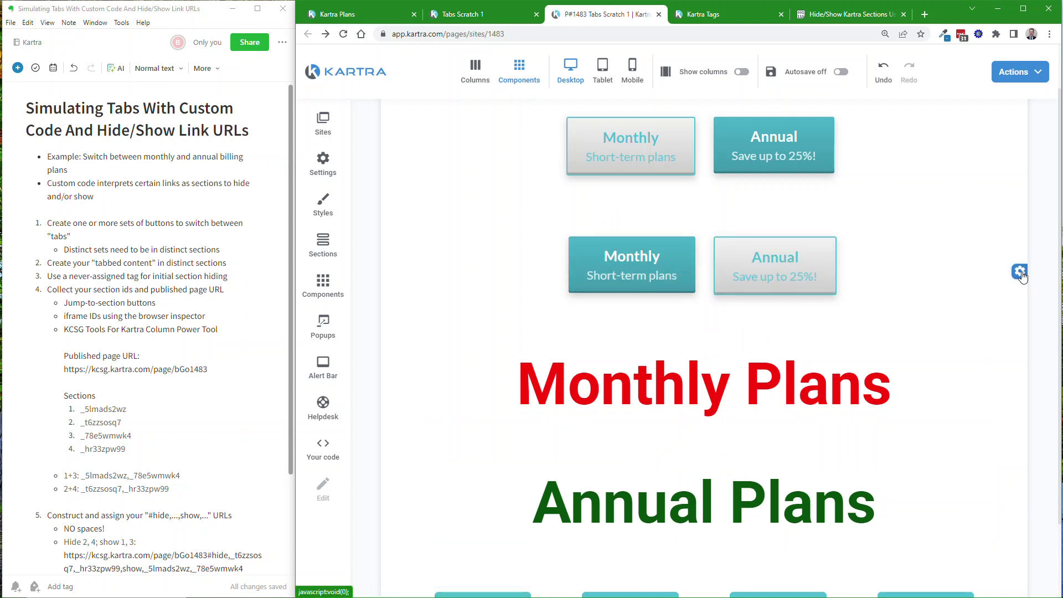
mouse_move(1021, 274)
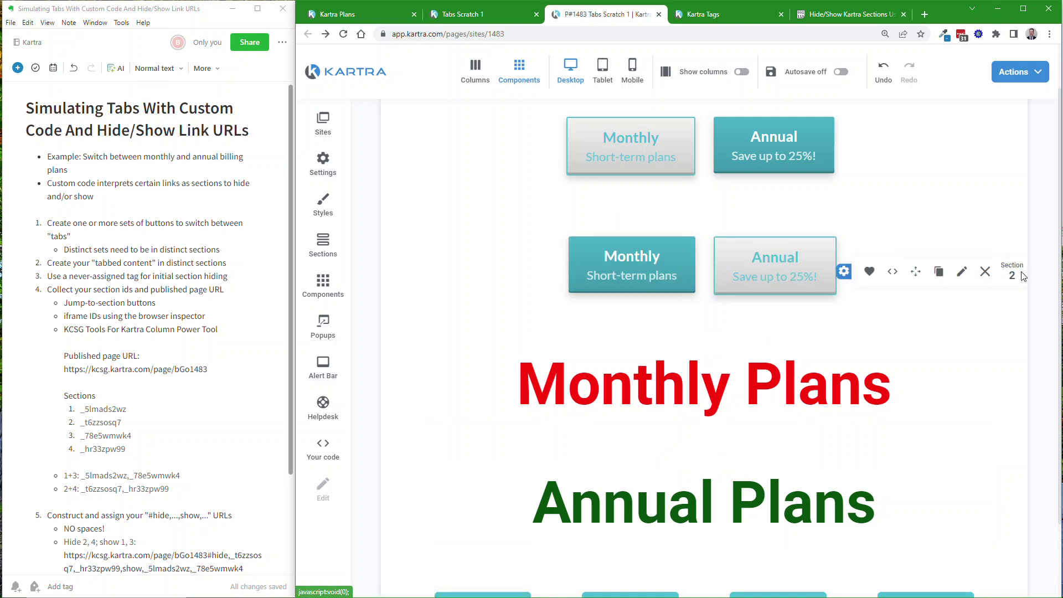
click(962, 274)
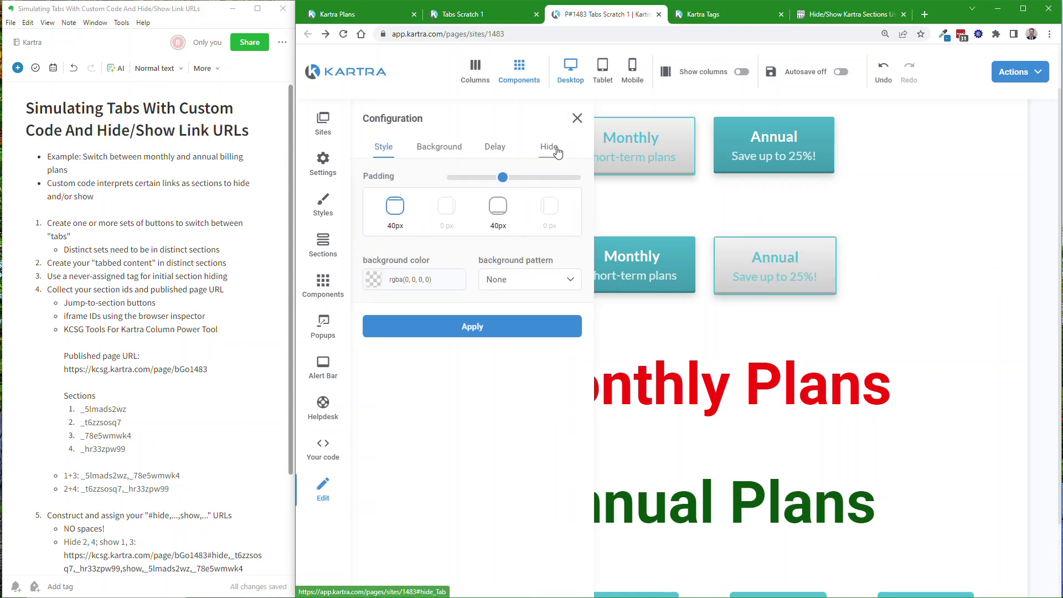
click(549, 147)
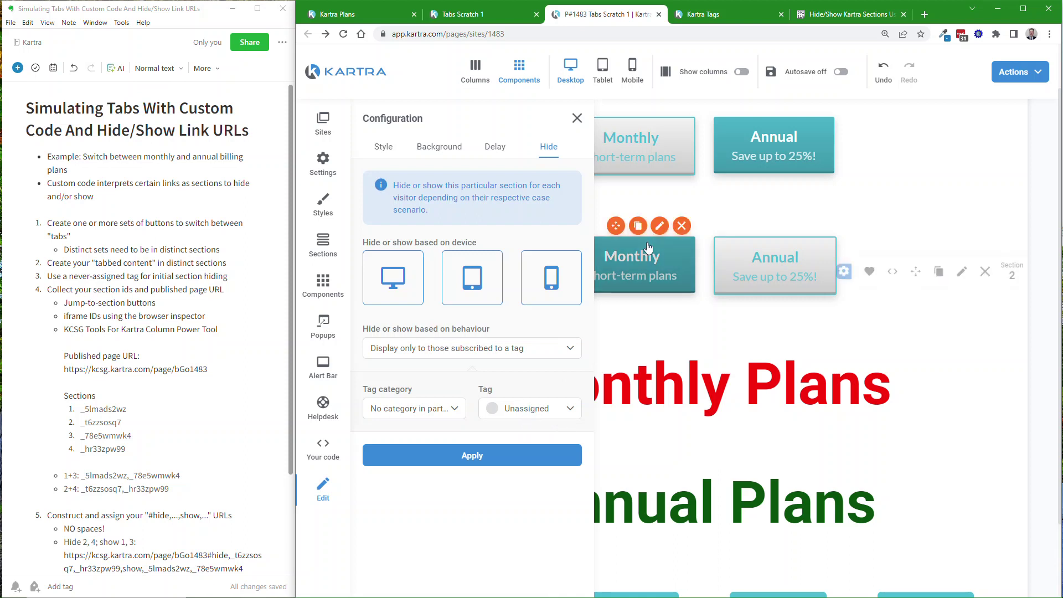
mouse_move(653, 248)
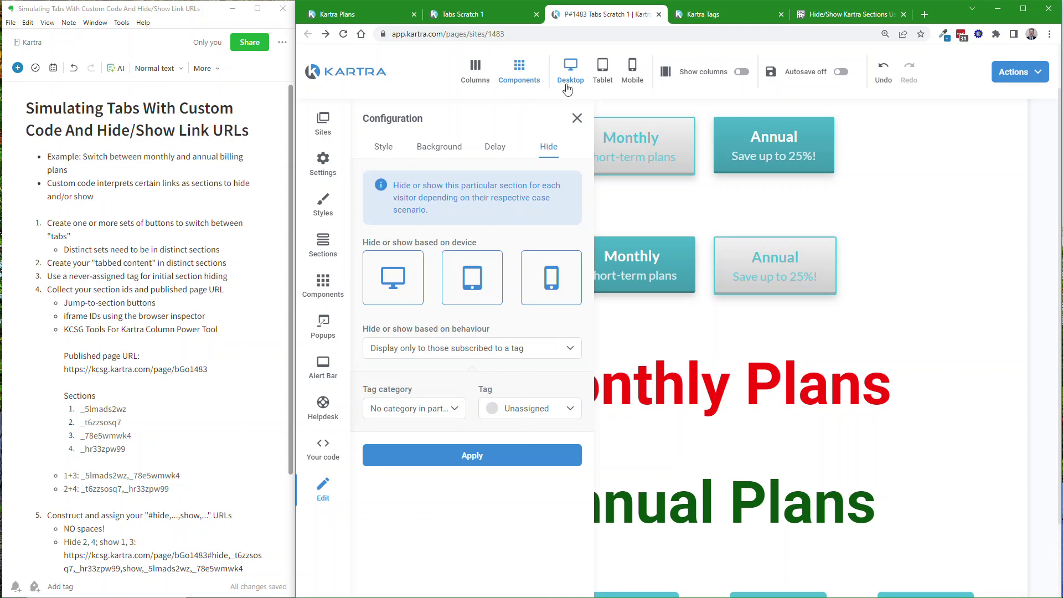
click(577, 120)
Switch the published page to Annual, back to Monthly, and to Annual again.
click(491, 15)
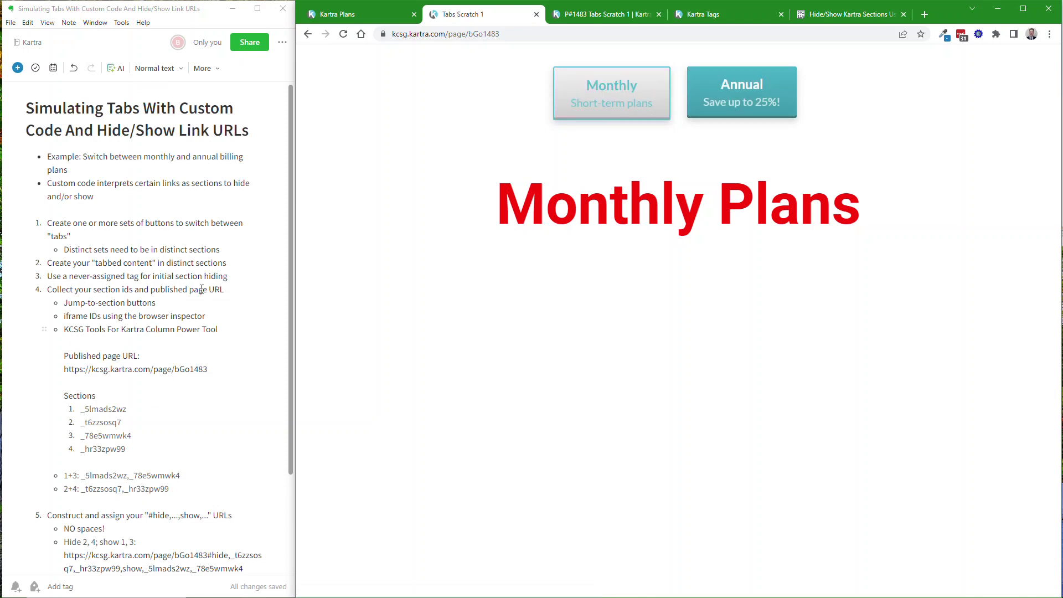
click(731, 102)
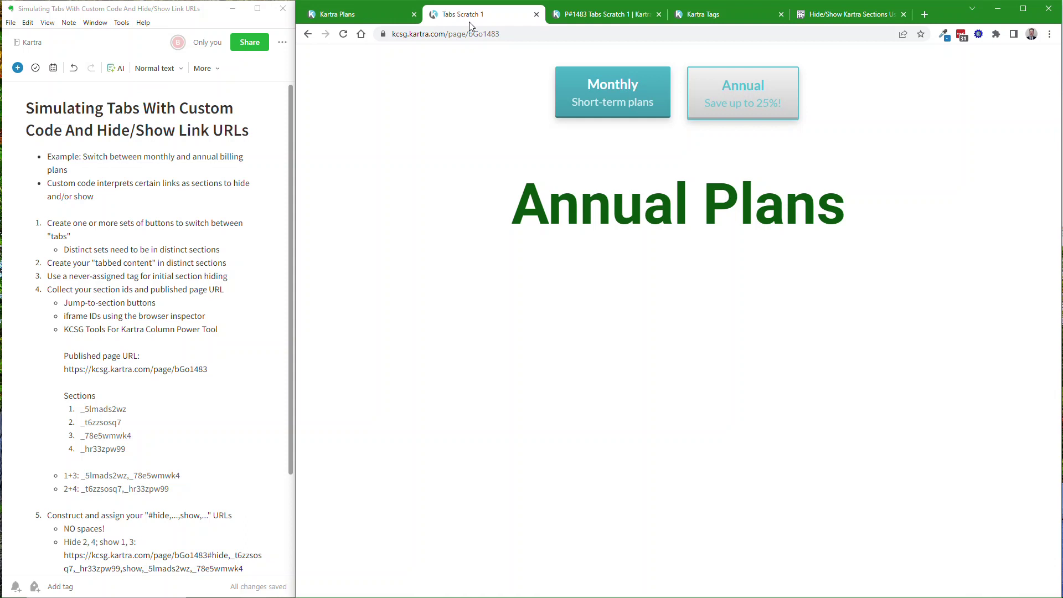
click(613, 91)
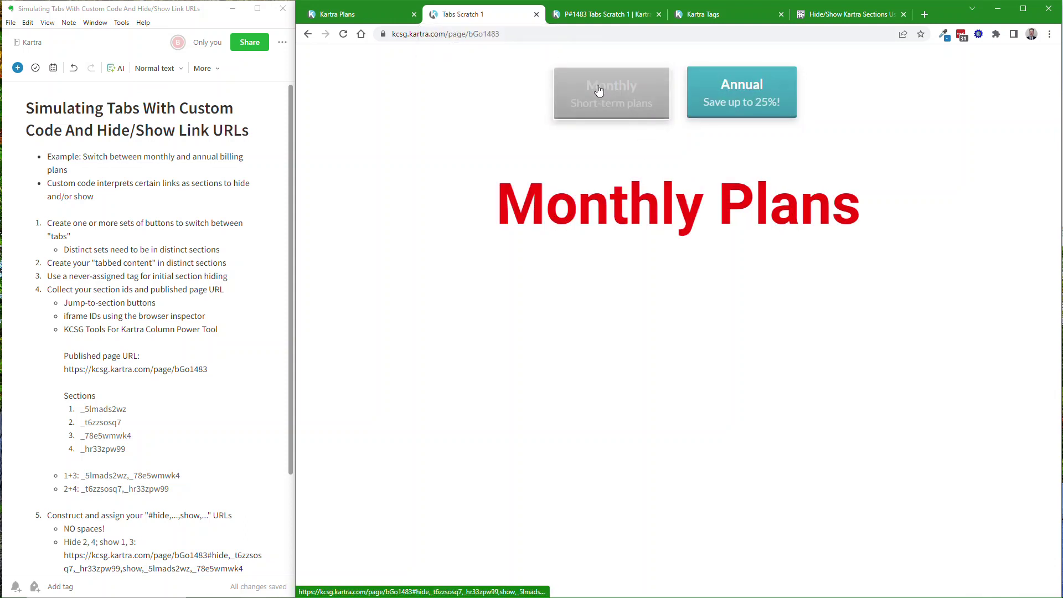
click(697, 110)
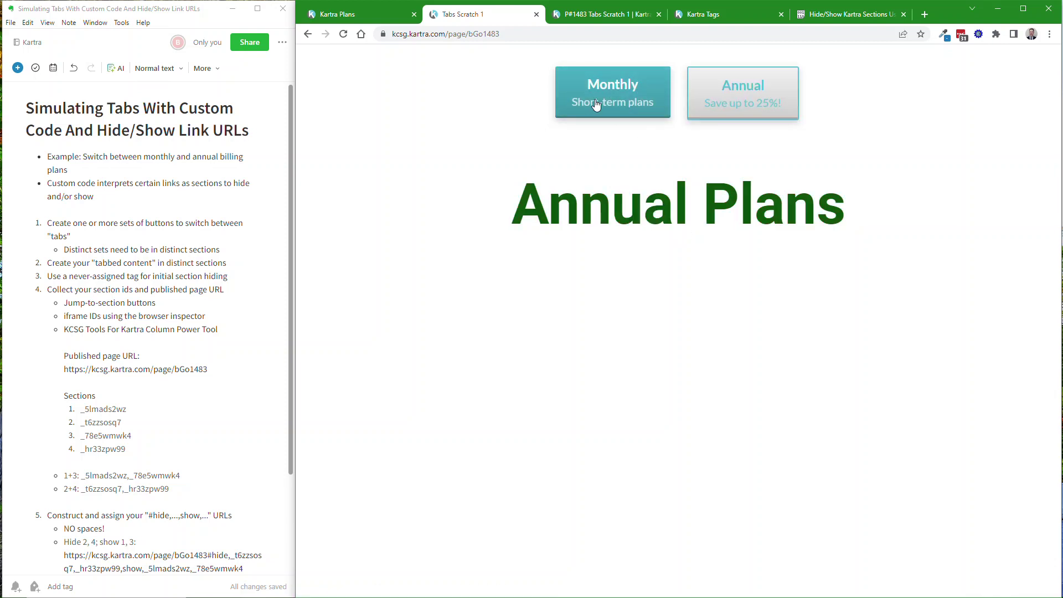
In the page builder, open the link settings of the Section 1 jump button to check its scroll target.
click(609, 17)
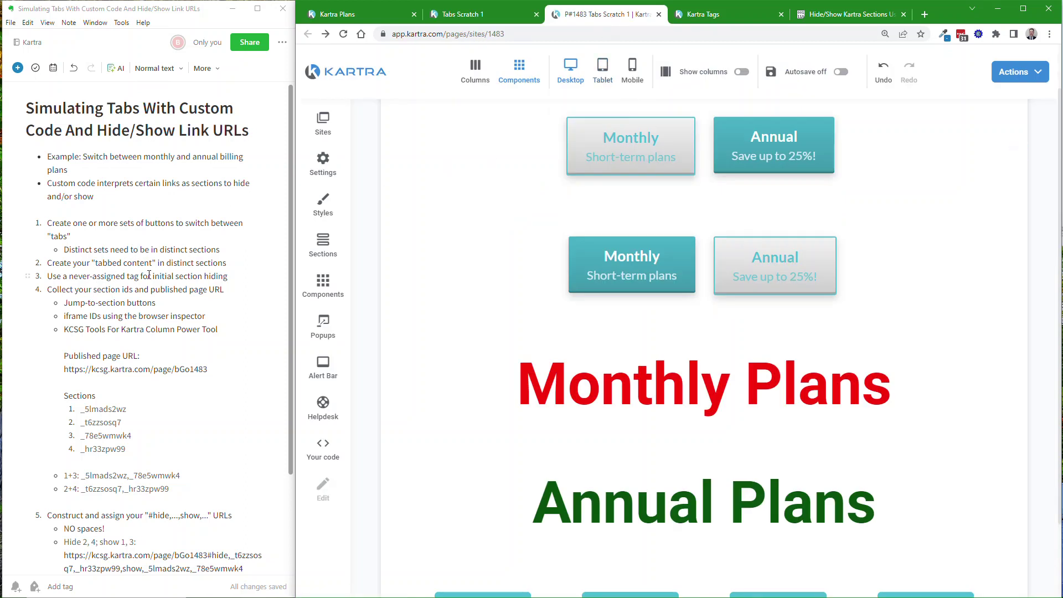
mouse_move(643, 267)
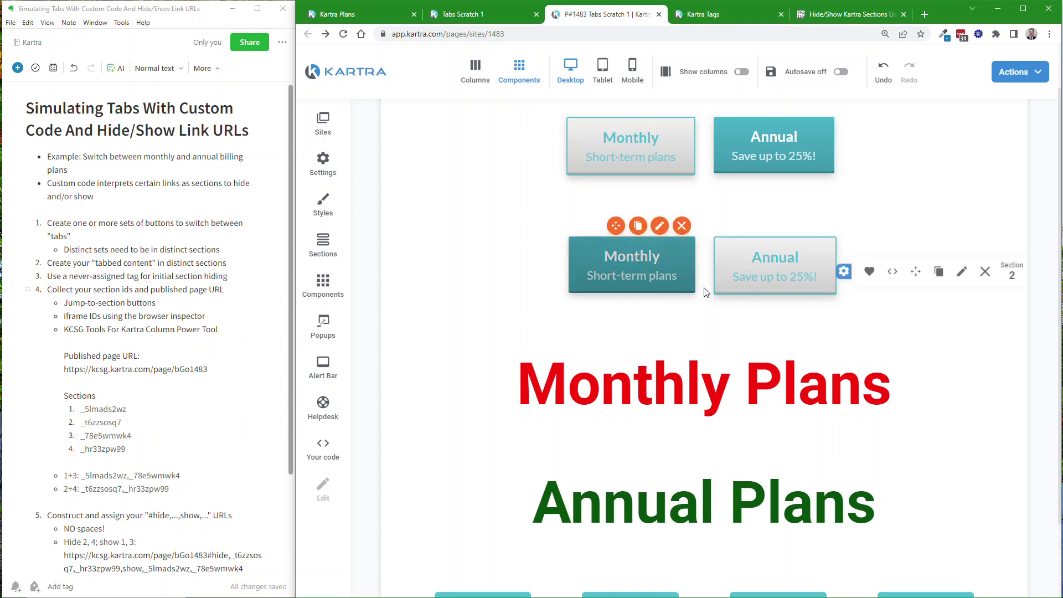
scroll(573, 299, down, 2)
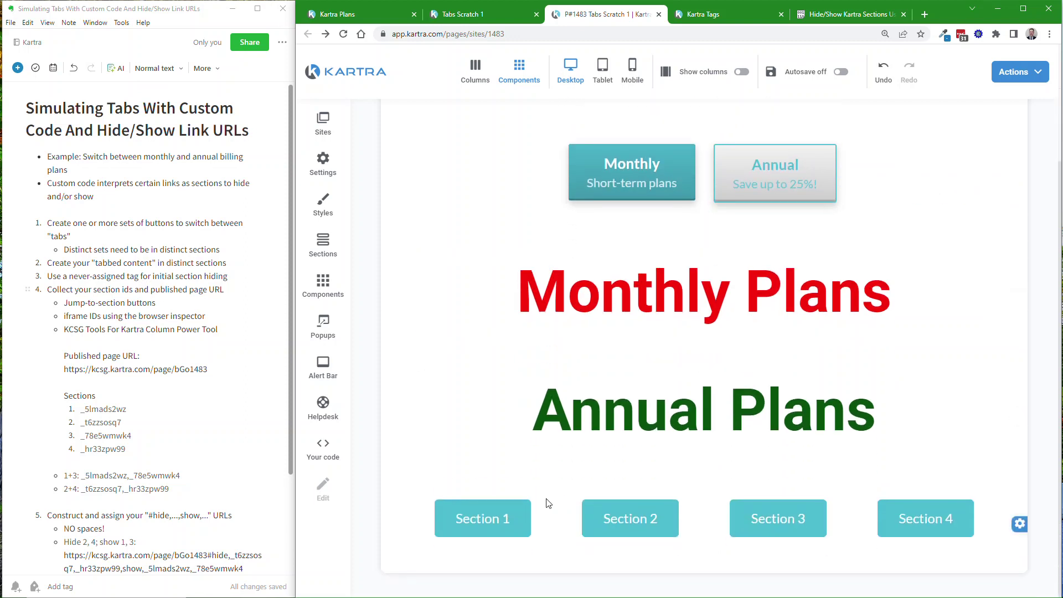
mouse_move(503, 517)
click(493, 489)
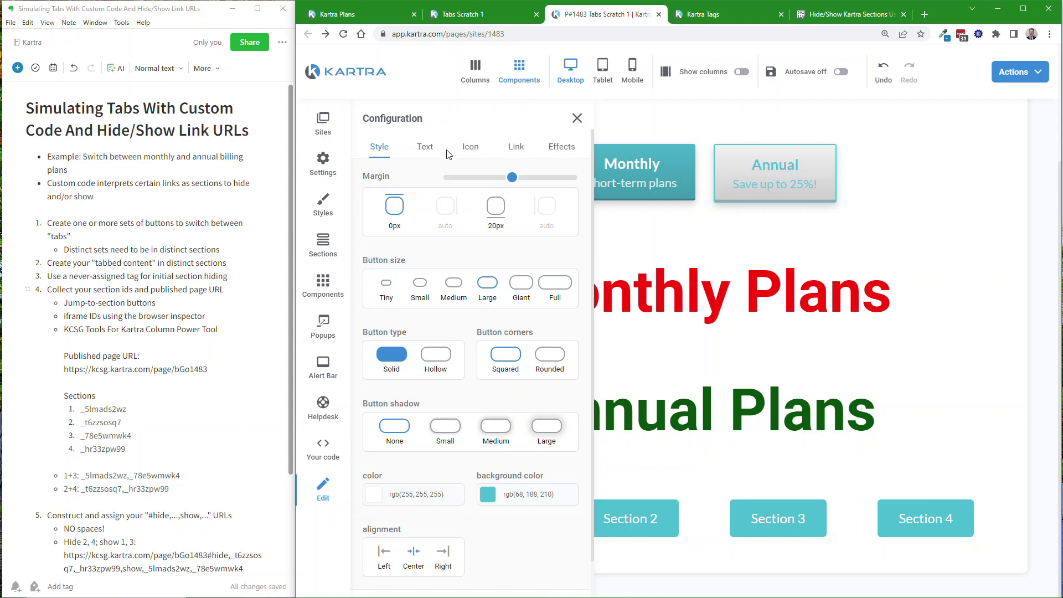
click(510, 150)
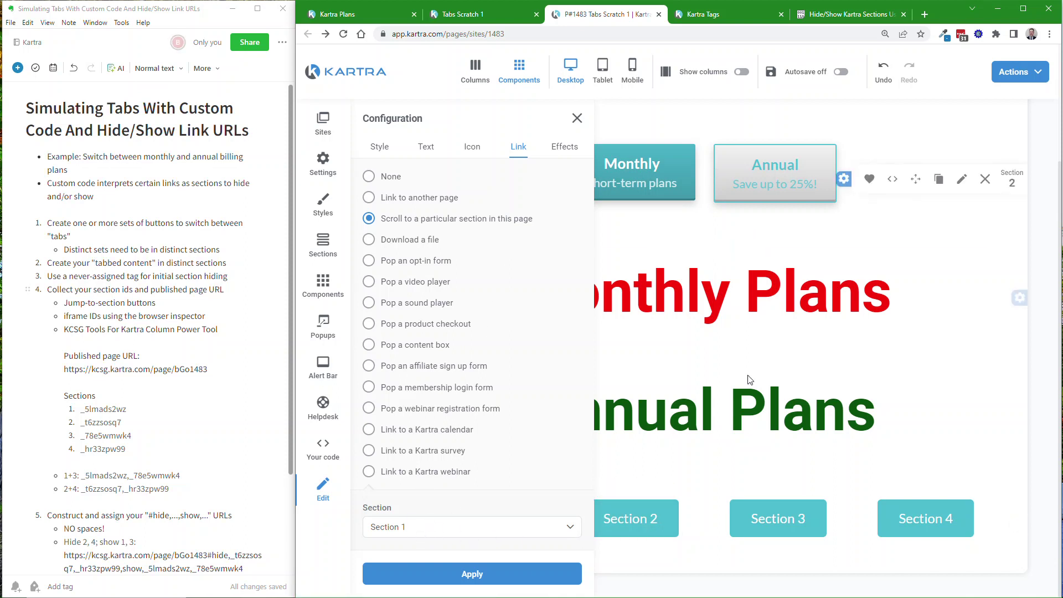
Close the button configuration, copy the Section 1 button's link address, and paste it into a new Notepad document.
click(575, 119)
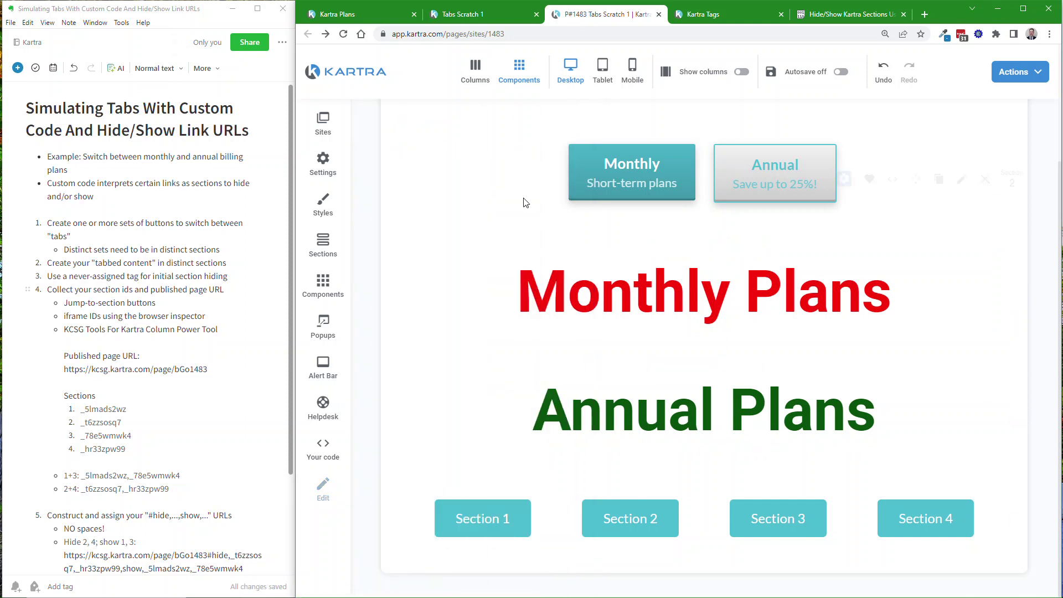
right_click(487, 525)
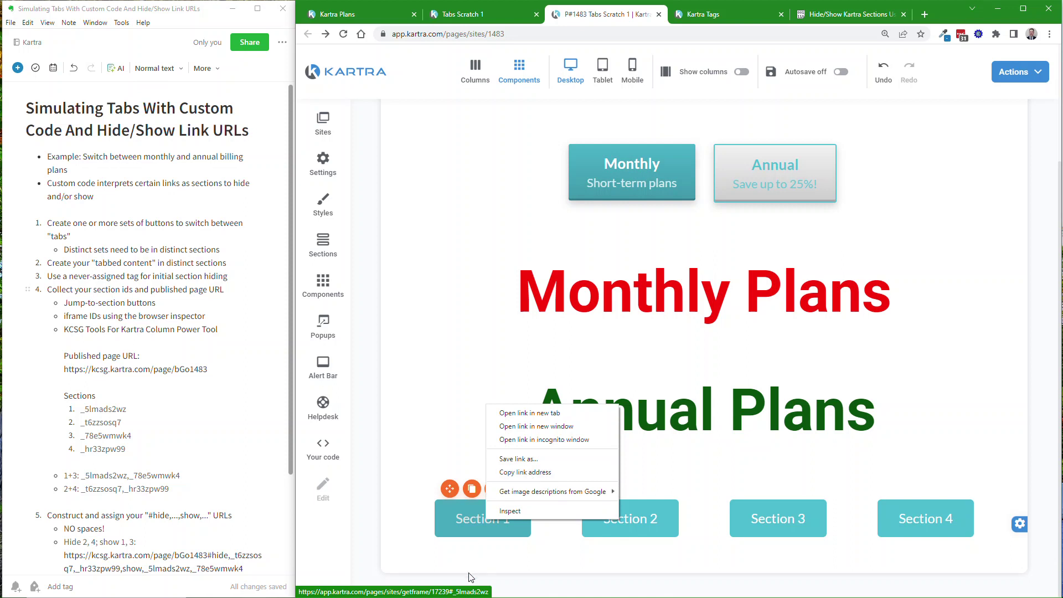
click(539, 473)
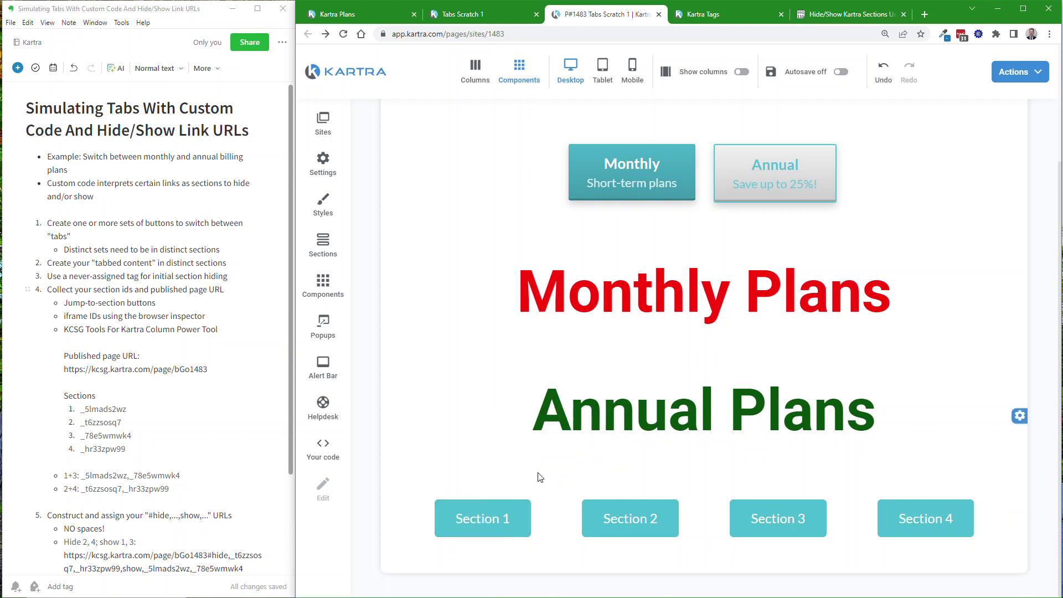
key(super+r)
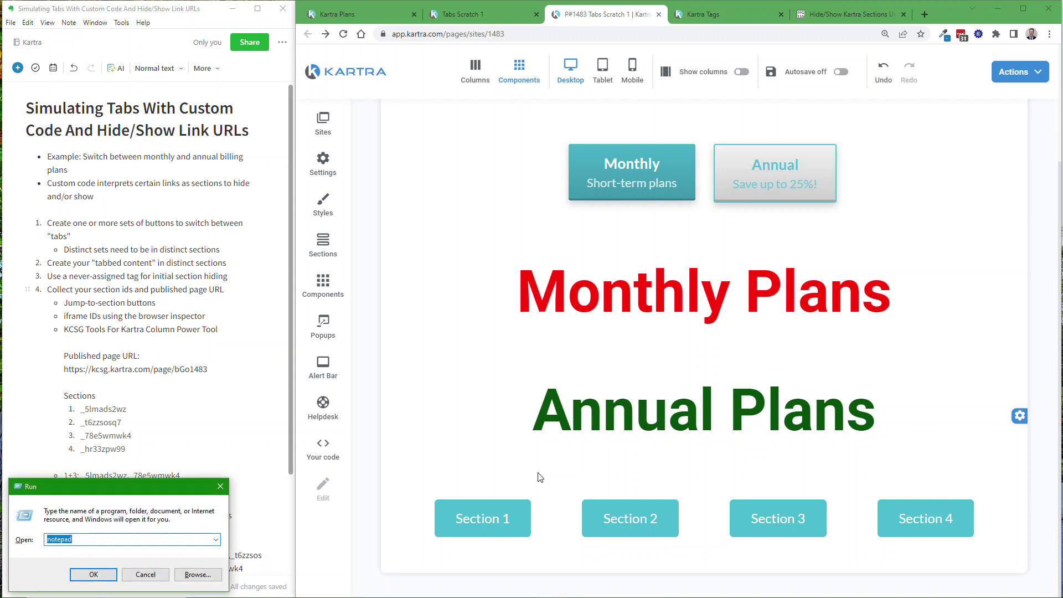
key(Return)
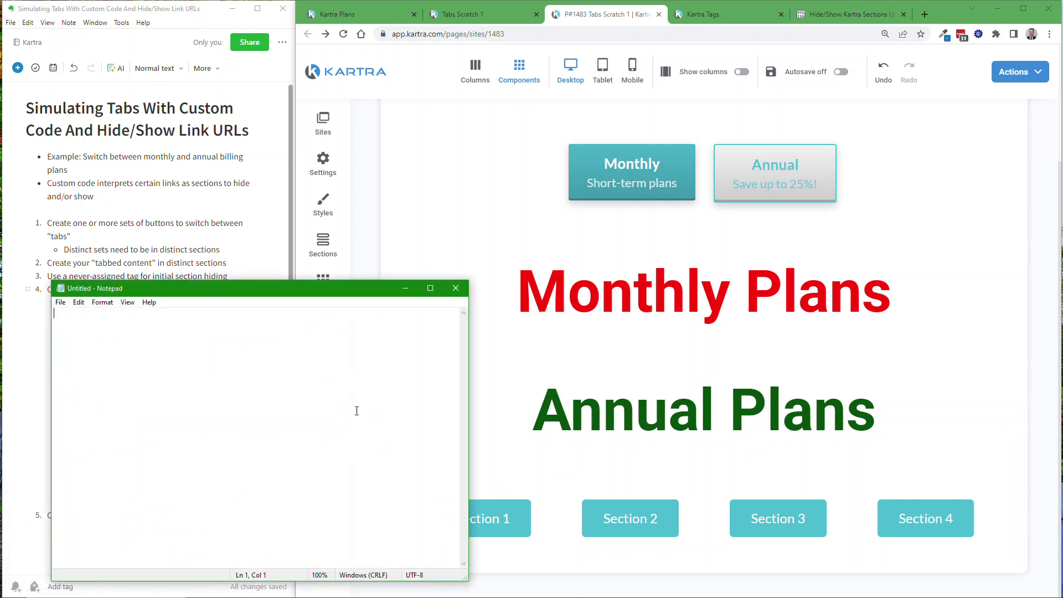
key(ctrl+v)
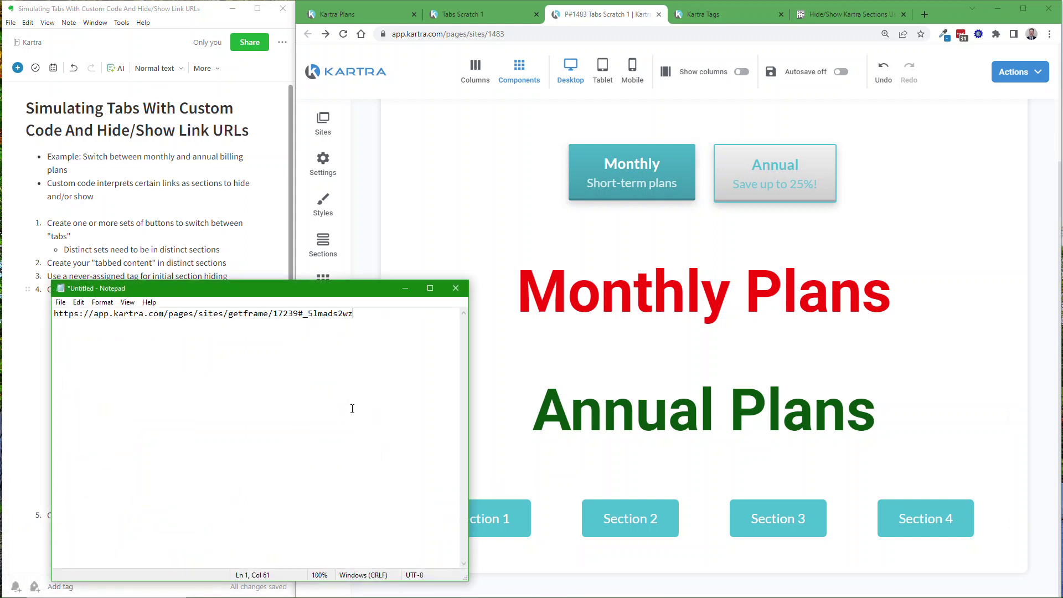
Highlight the section ID after the # in the pasted link, and close Notepad without saving.
drag(306, 315, 361, 316)
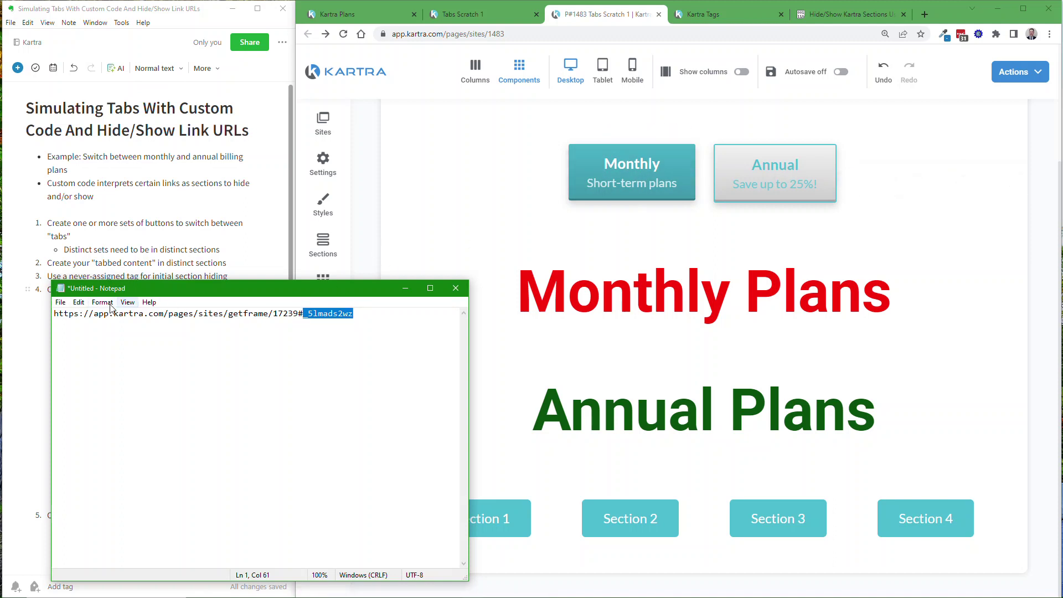
click(66, 314)
drag(65, 314, 364, 314)
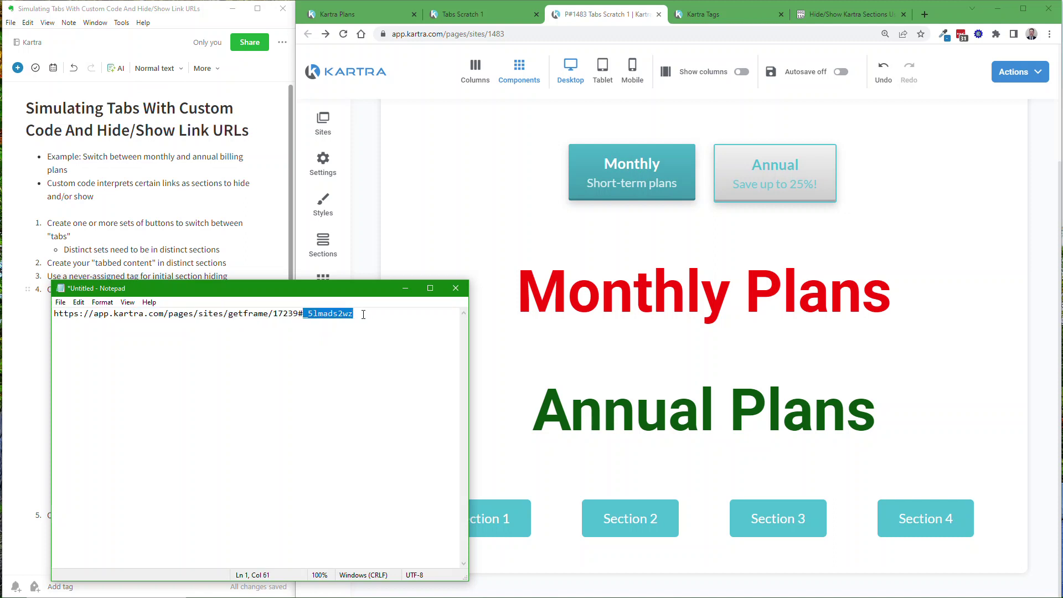
click(455, 288)
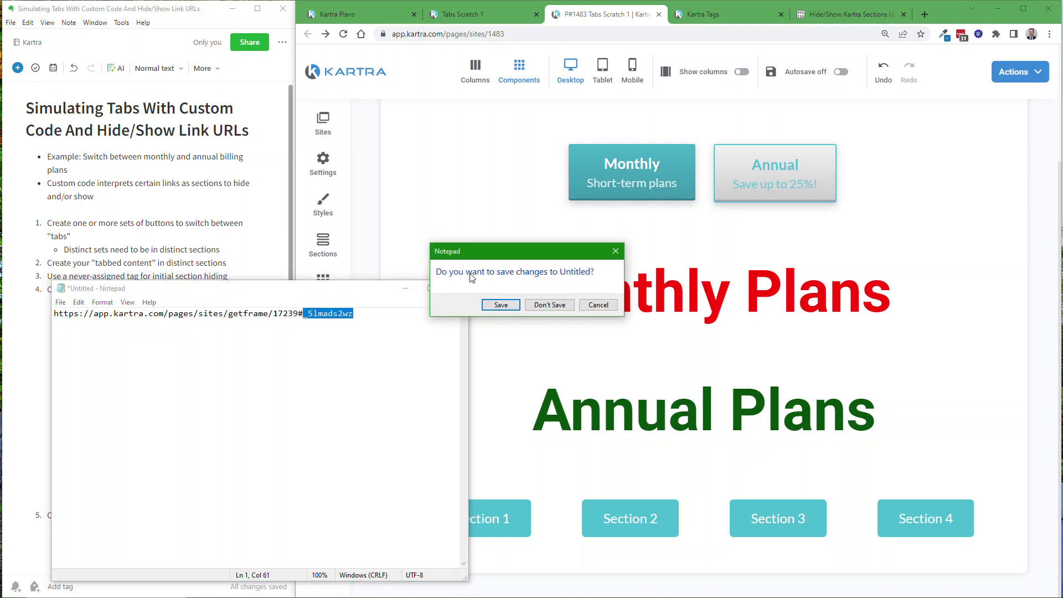
click(531, 305)
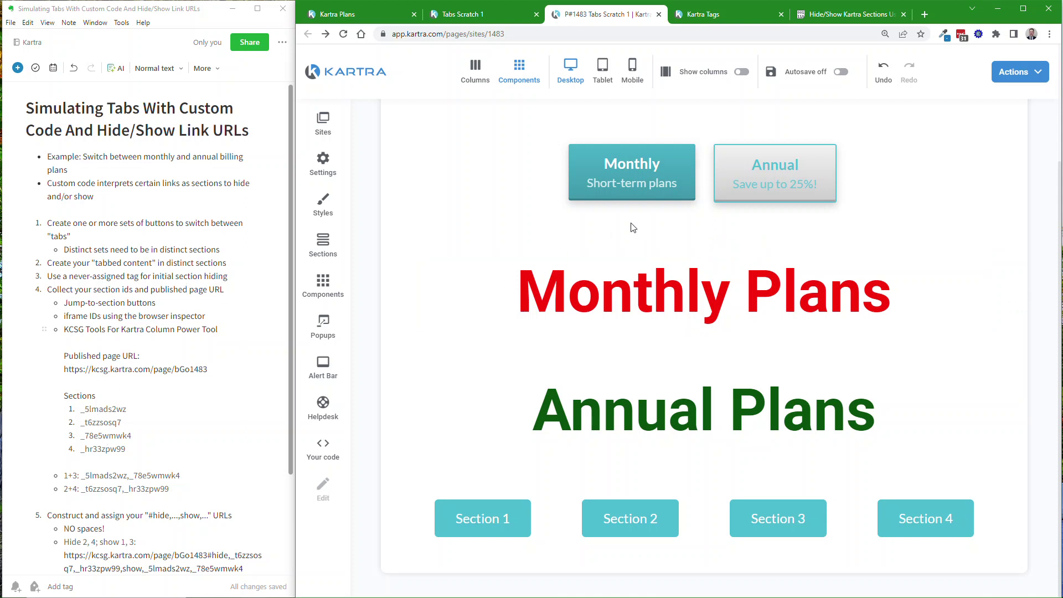
scroll(636, 188, up, 3)
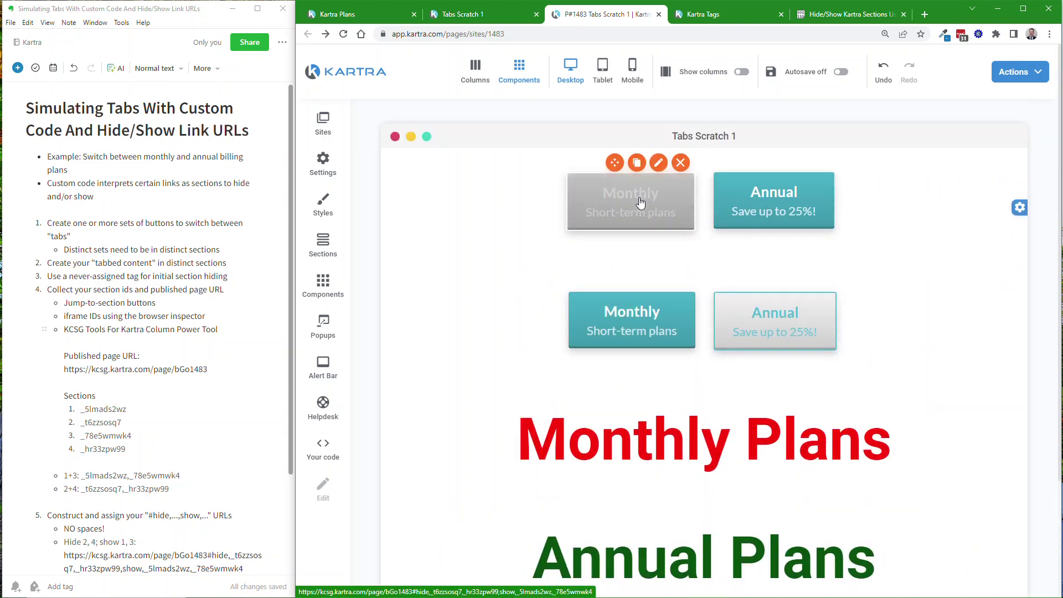
scroll(997, 254, down, 2)
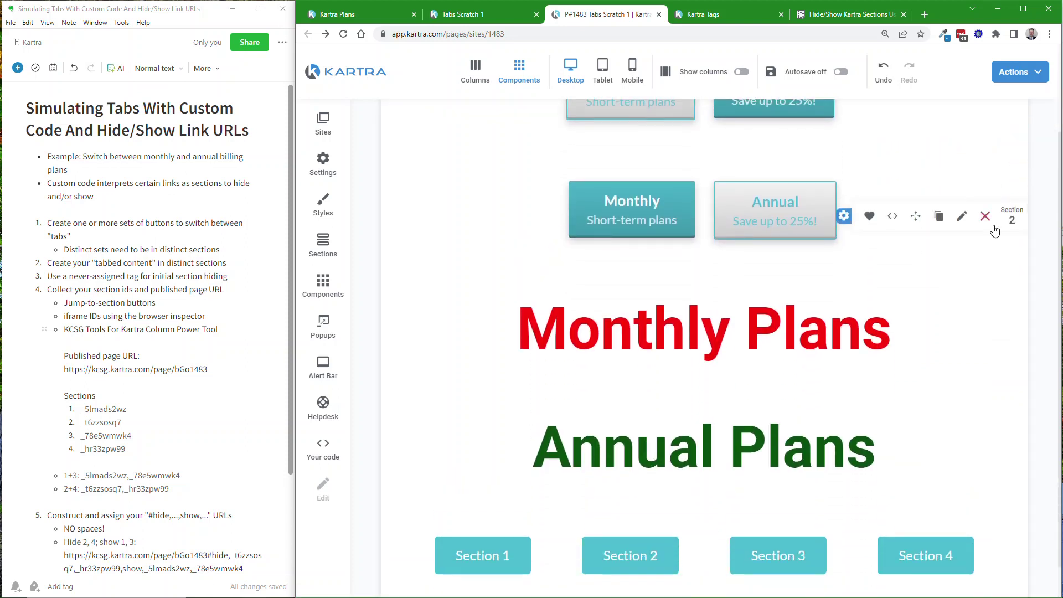
scroll(986, 310, down, 1)
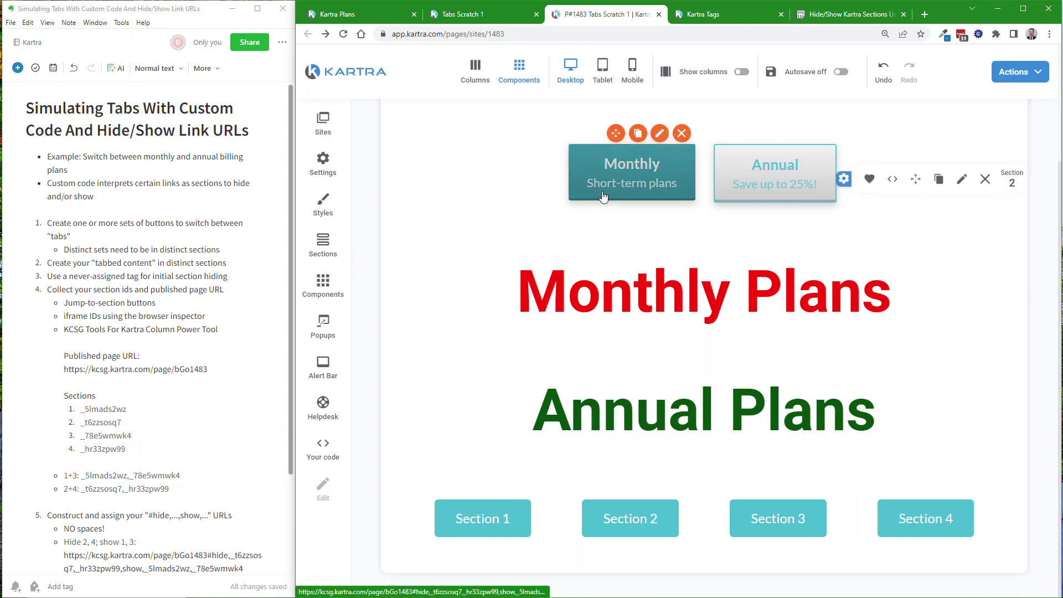
scroll(609, 221, up, 2)
scroll(610, 221, up, 1)
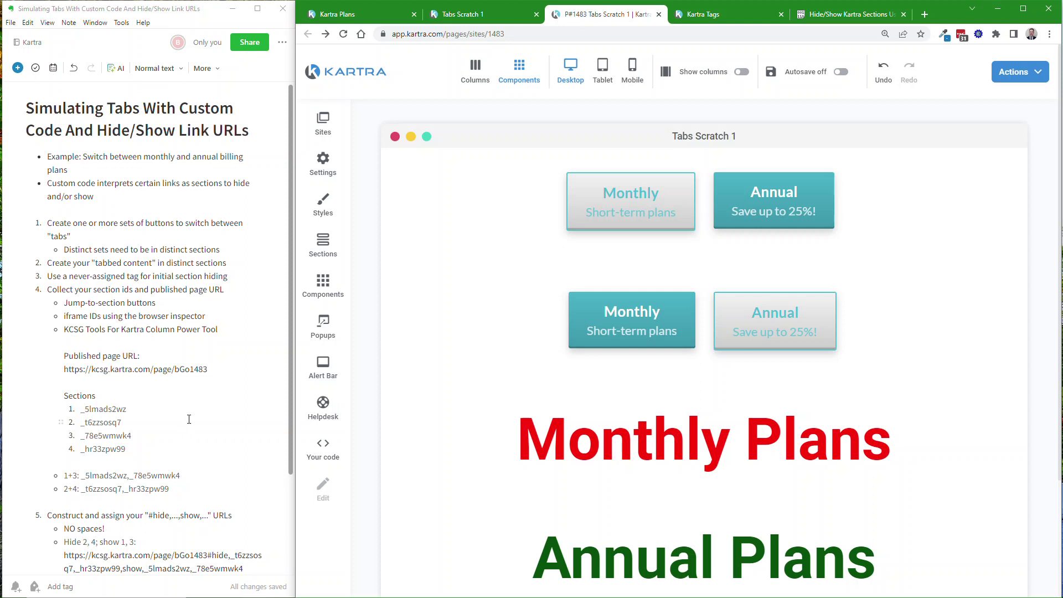
In the notes, highlight the base page address and #hide fragment of the "Hide 2, 4; show 1, 3" URL, undoing the accidental text move.
scroll(166, 415, down, 3)
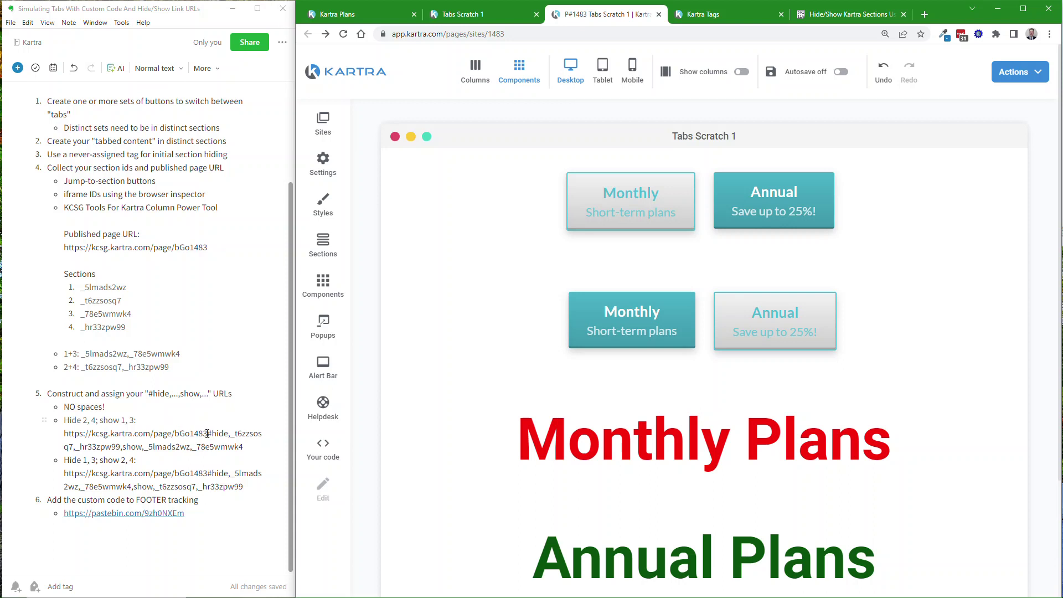
drag(209, 434, 243, 449)
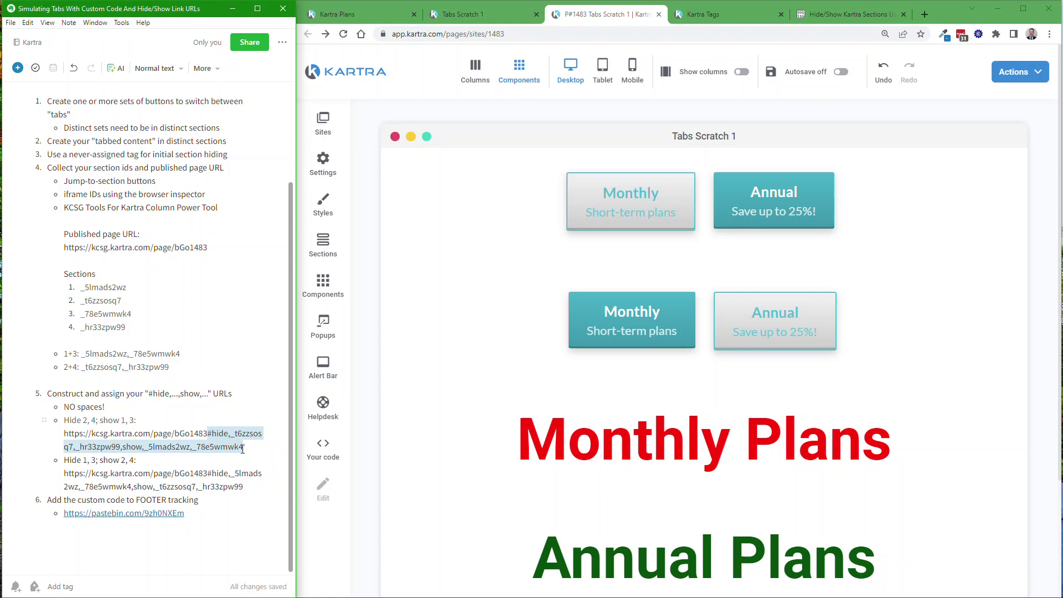
drag(64, 434, 210, 428)
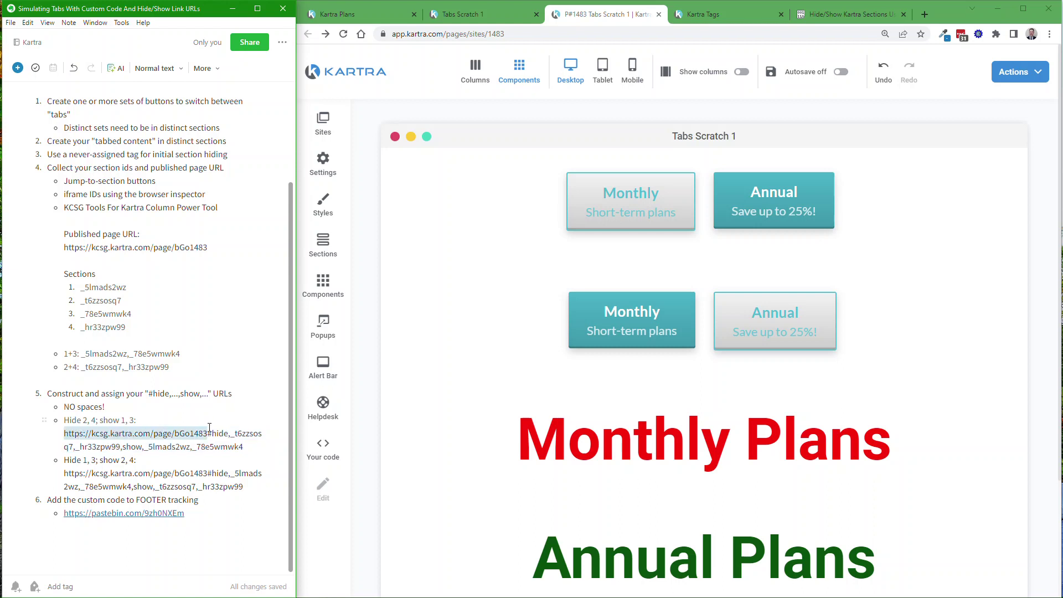
drag(210, 431, 223, 433)
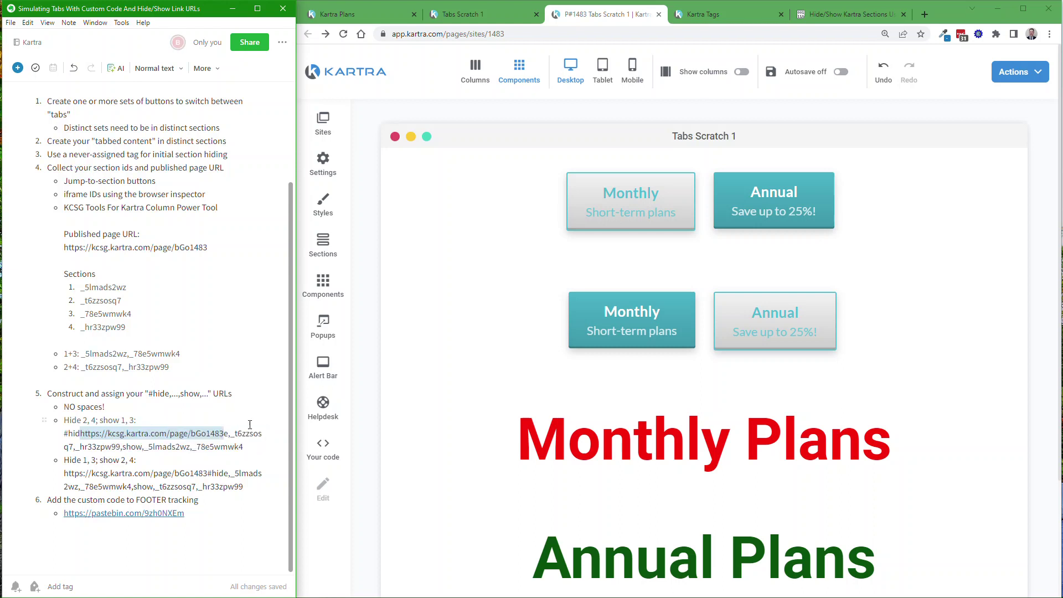
key(ctrl+z)
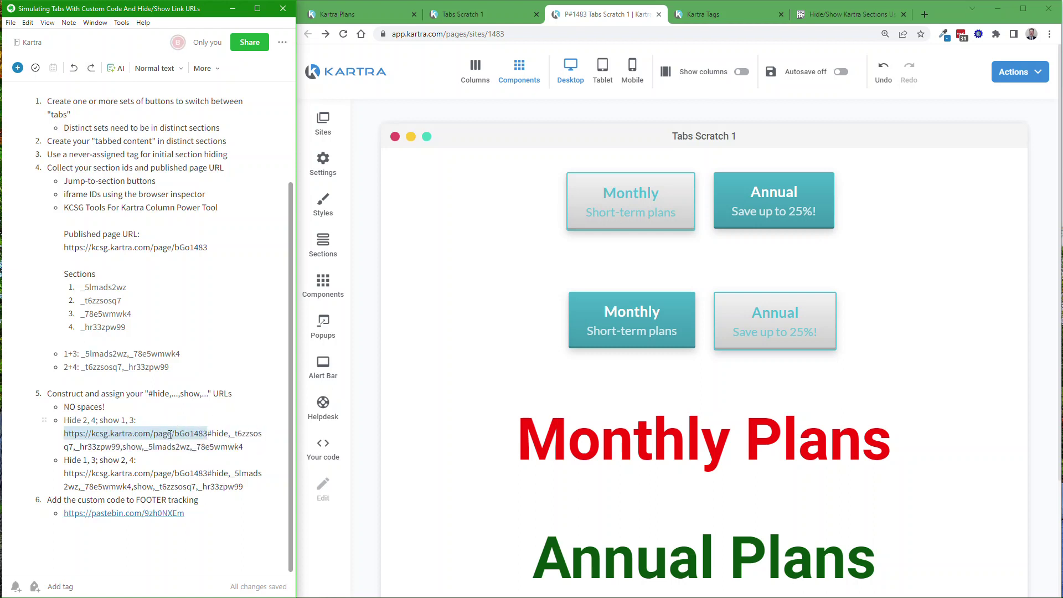
click(215, 441)
drag(208, 433, 246, 446)
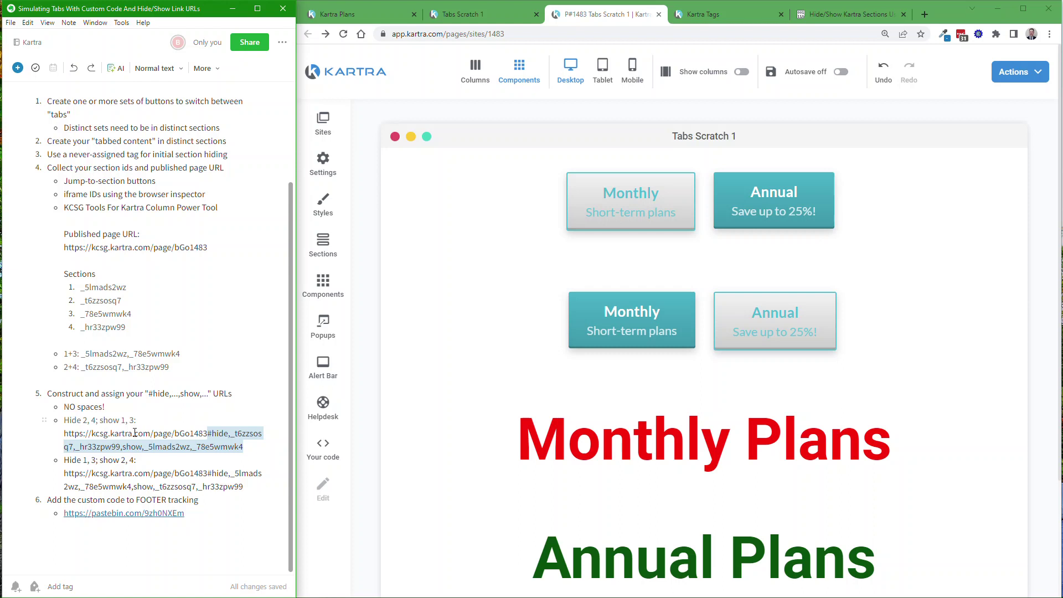
Compare the combined 2+4 section IDs in the notes with the hide and show lists of the "Hide 2, 4; show 1, 3" URL.
click(211, 433)
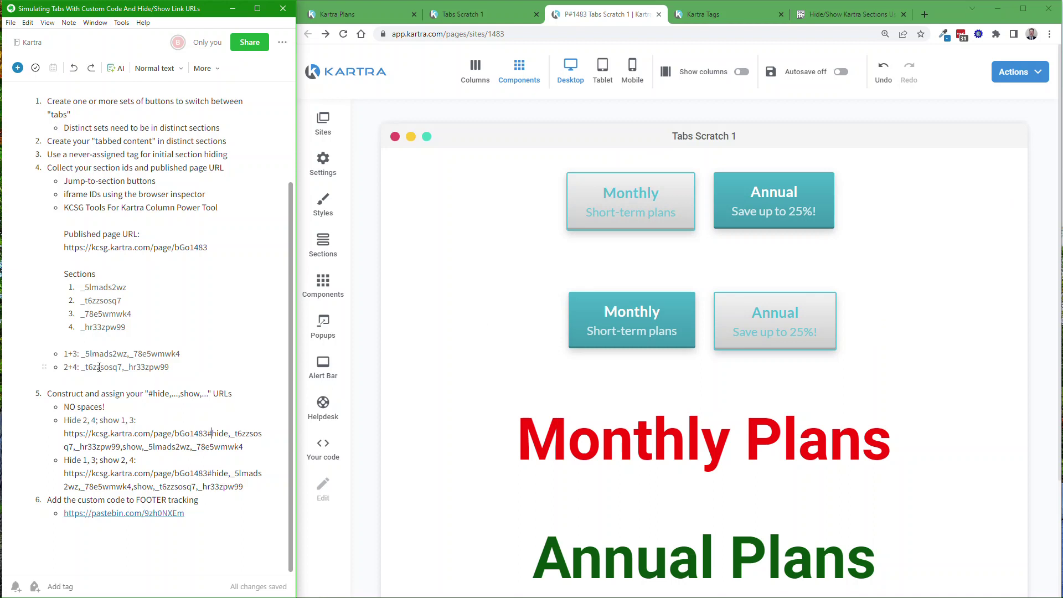
drag(99, 367, 142, 368)
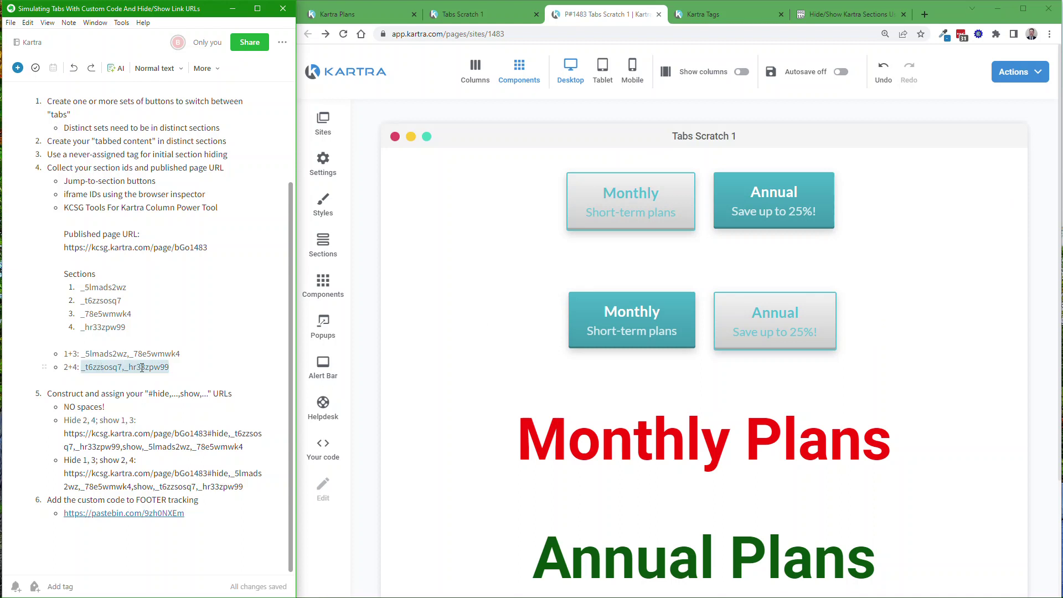
click(220, 435)
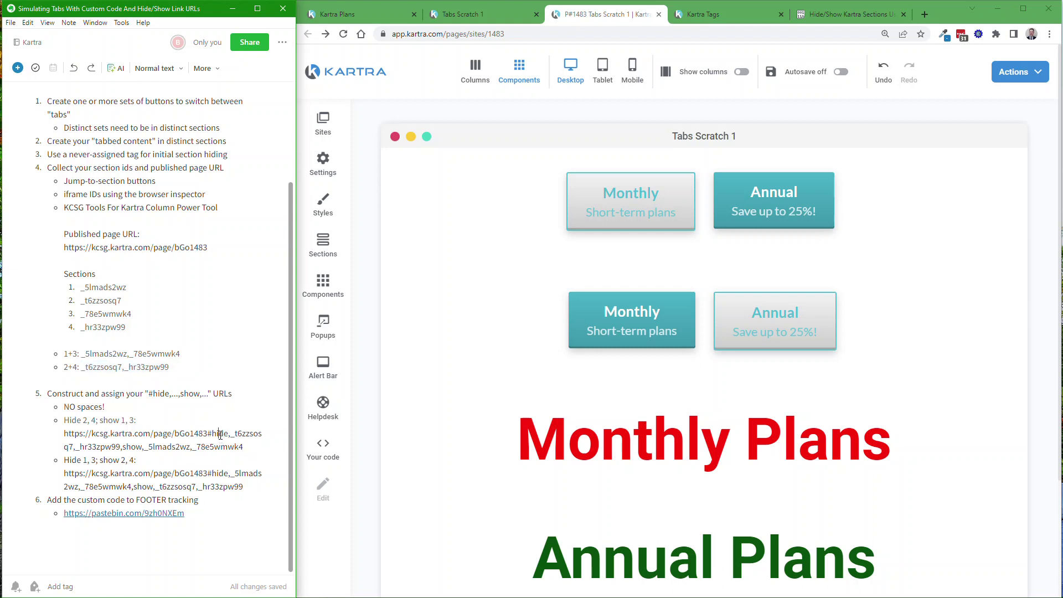
drag(220, 435, 244, 449)
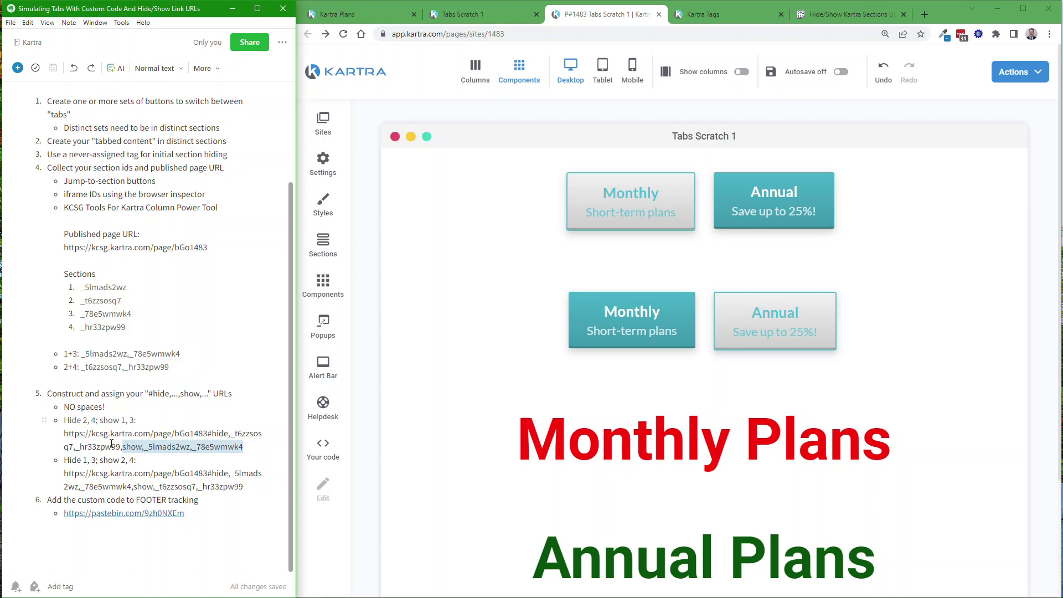
click(214, 475)
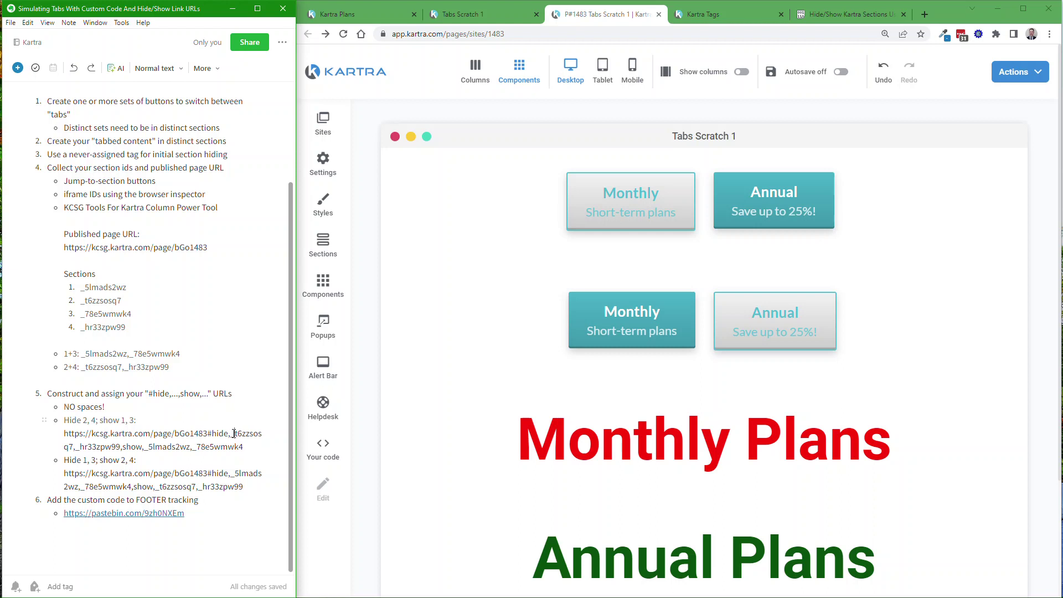
mouse_move(234, 434)
mouse_down()
mouse_move(105, 446)
mouse_move(243, 447)
mouse_up()
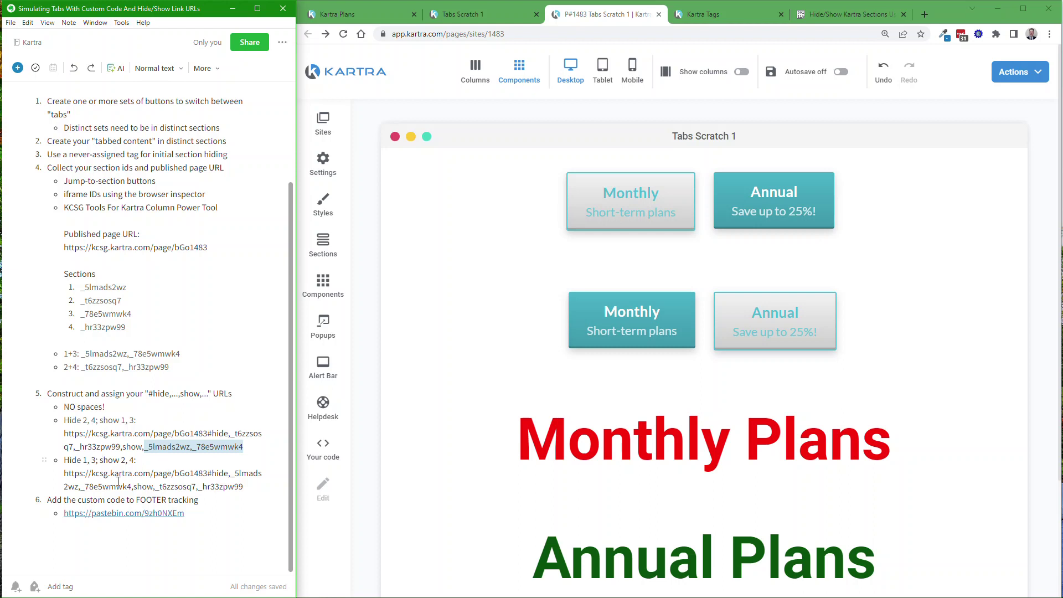
Check the first section's Monthly button link settings against the "Hide 2, 4; show 1, 3" URL in the notes, and close the configuration unchanged.
mouse_move(637, 202)
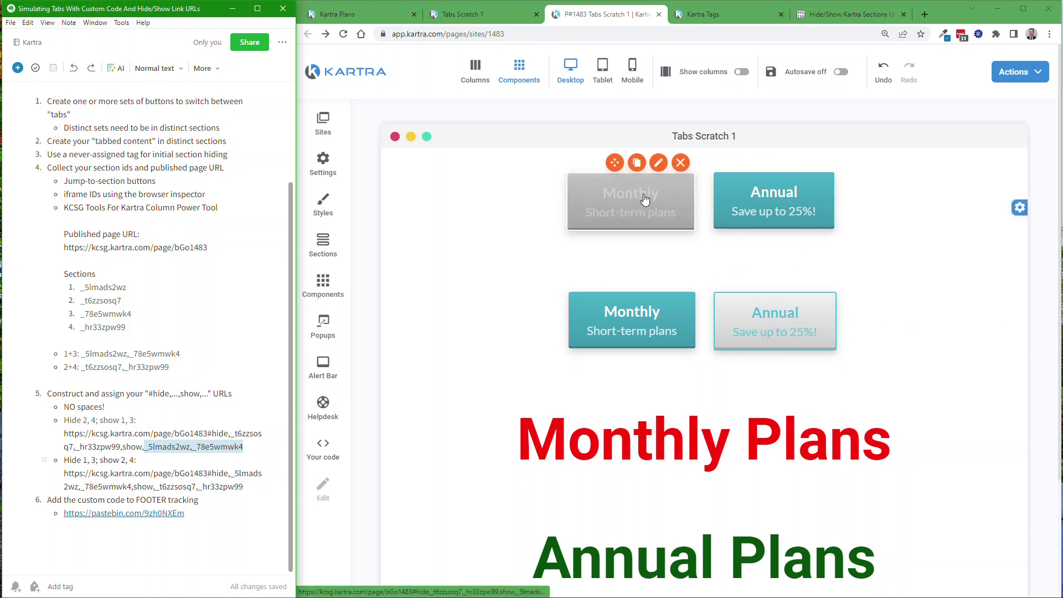
click(659, 164)
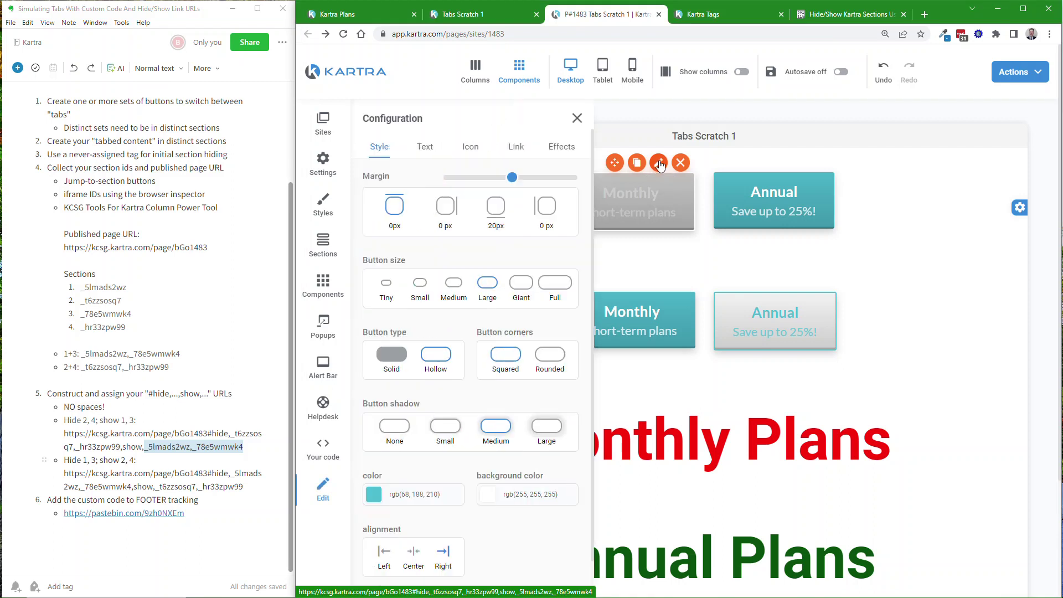
click(516, 155)
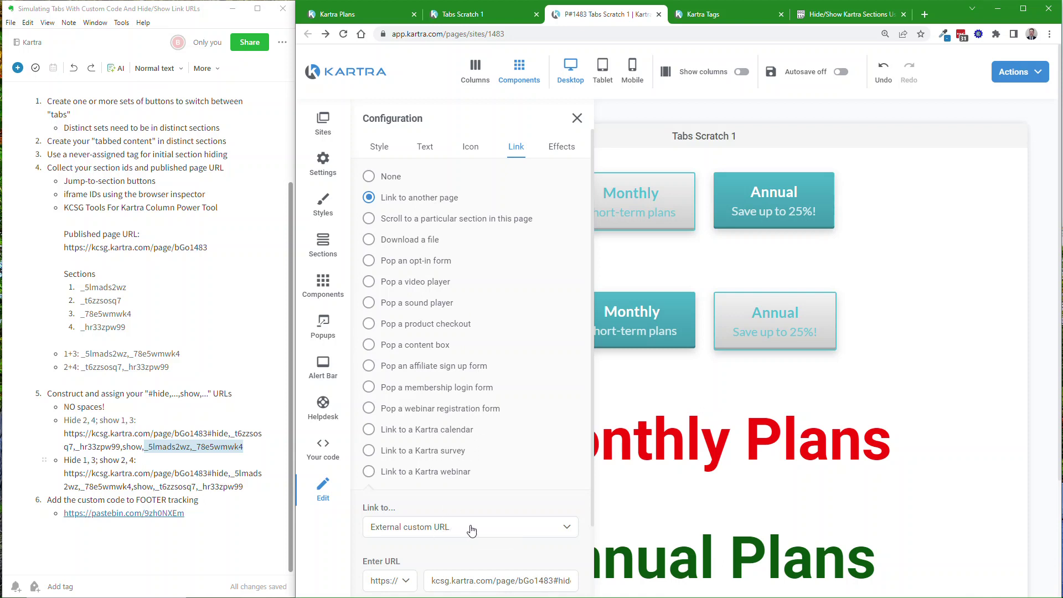
scroll(469, 500, down, 2)
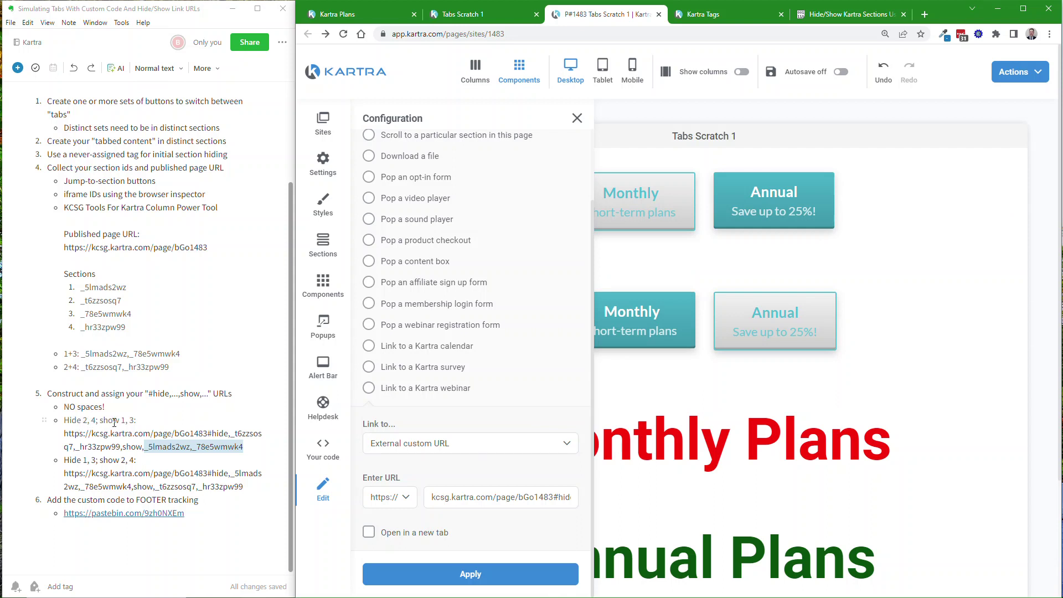
drag(64, 432, 209, 439)
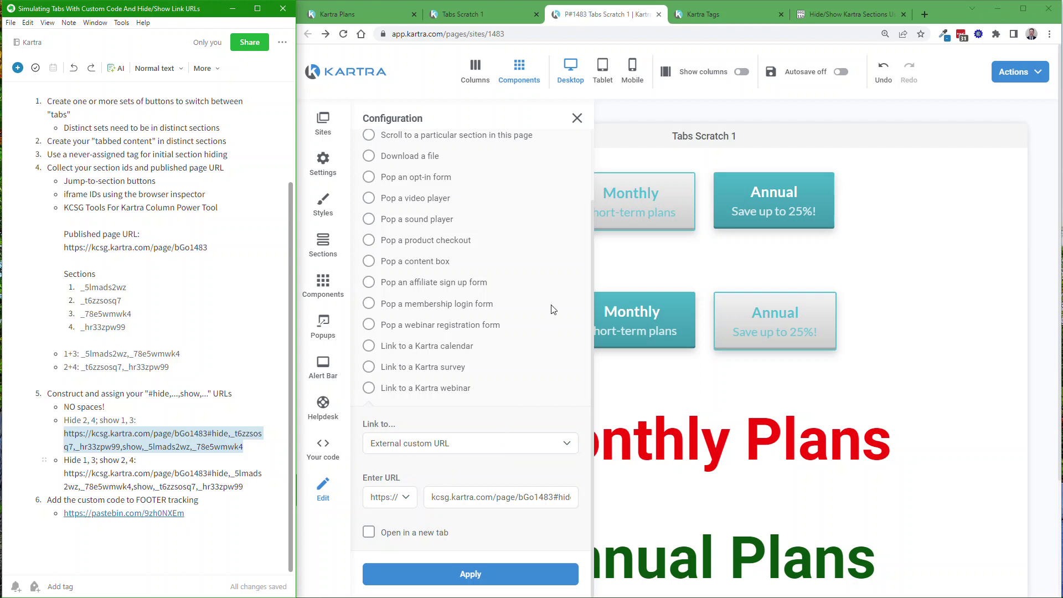
click(577, 118)
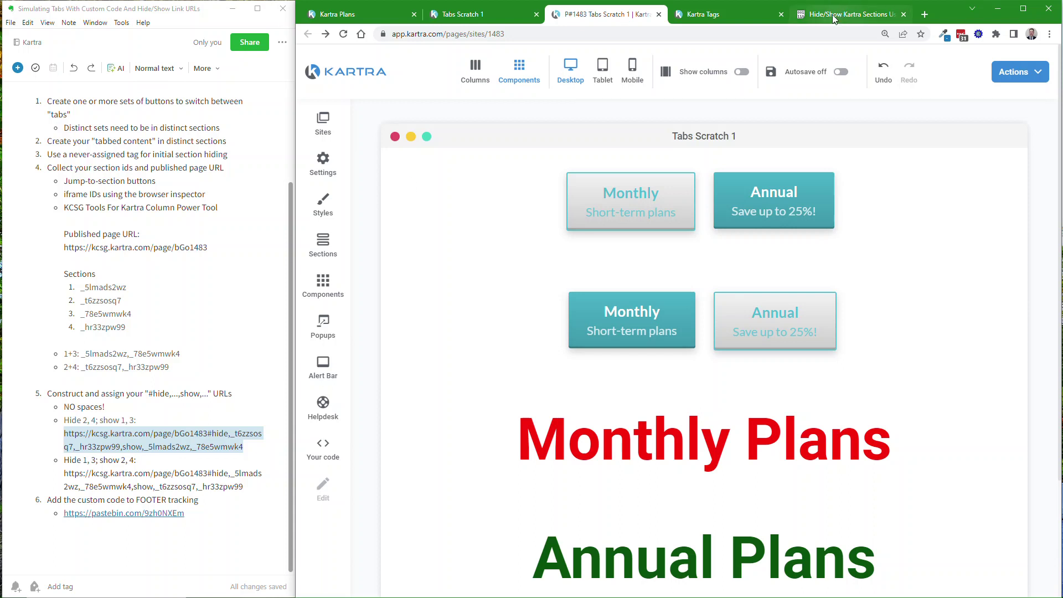
Switch to the Pastebin page "Hide/Show Kartra Sections Using Link URLs" and review its usage comments and script.
mouse_move(834, 19)
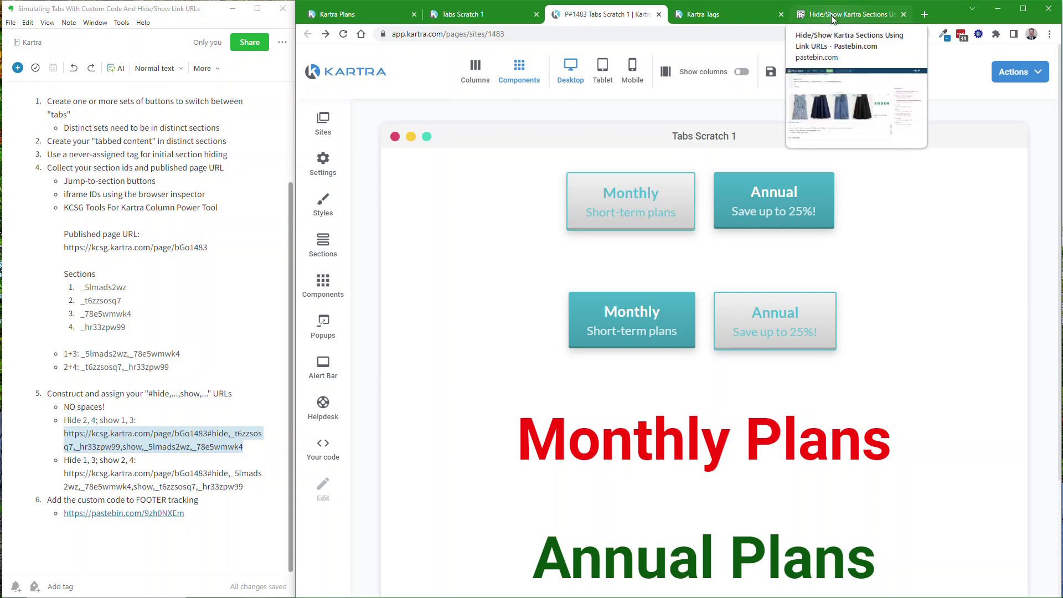
click(832, 19)
scroll(591, 293, up, 2)
scroll(590, 294, up, 6)
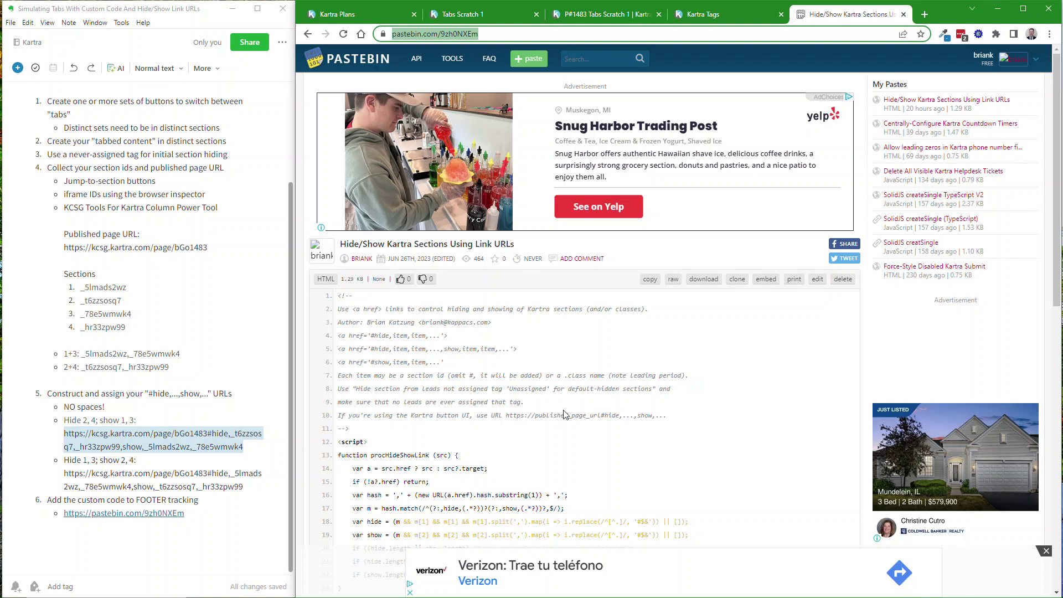
scroll(567, 401, down, 6)
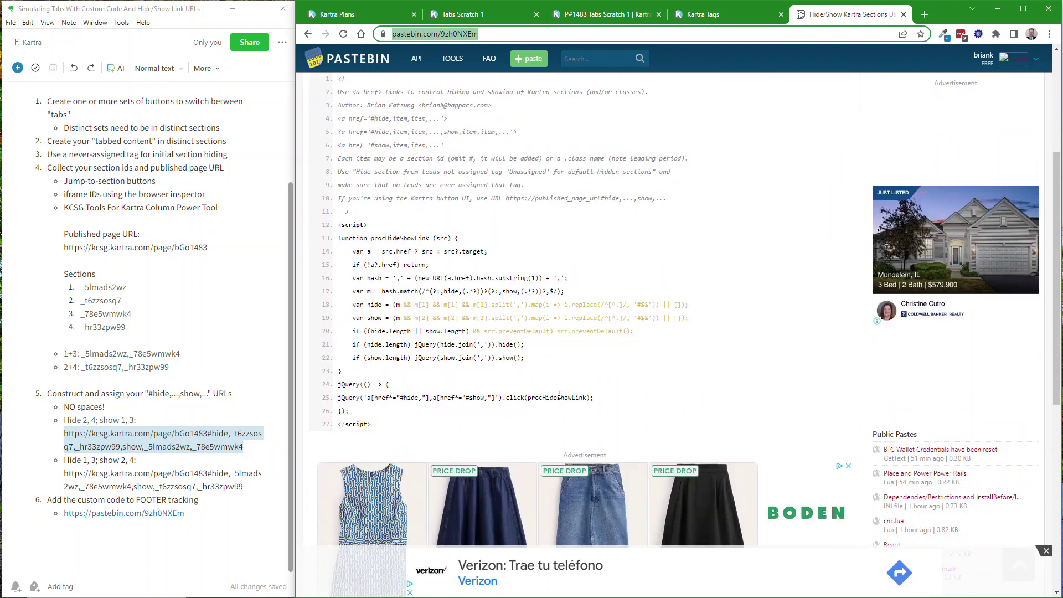
Copy the hide/show script from the raw paste data of the Pastebin page.
scroll(556, 398, down, 3)
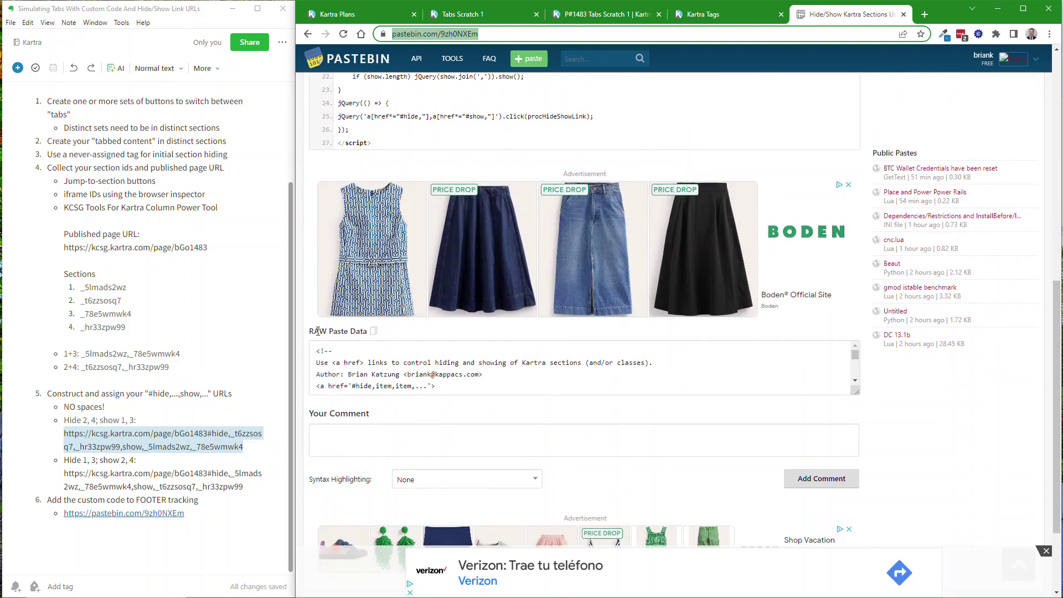
click(373, 332)
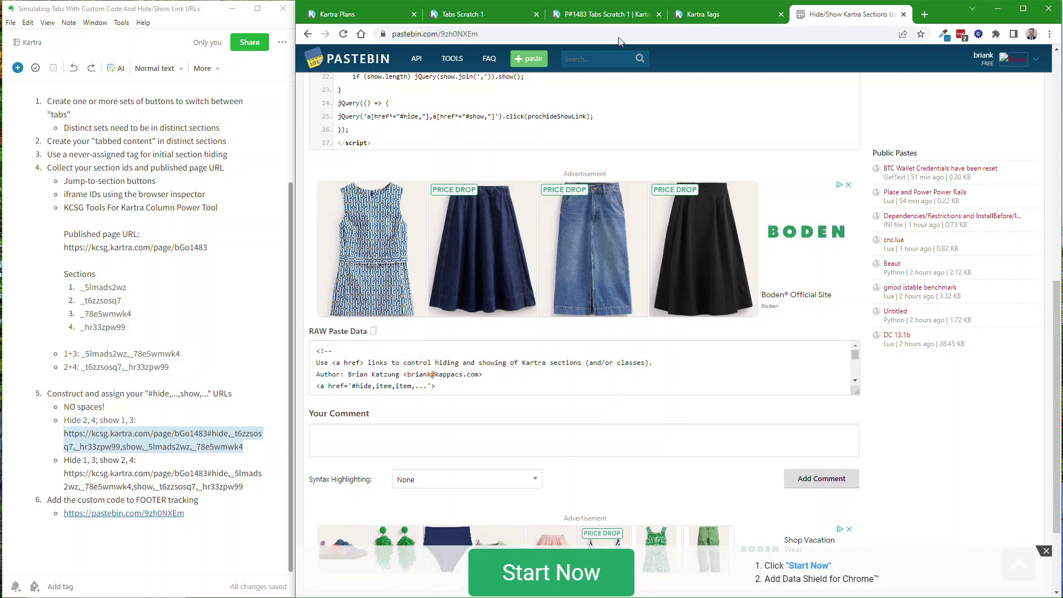
Switch to the Kartra editor, open the Tabs Scratch 1 page's tracking codes, highlight the footer field's label and apply the codes.
click(604, 17)
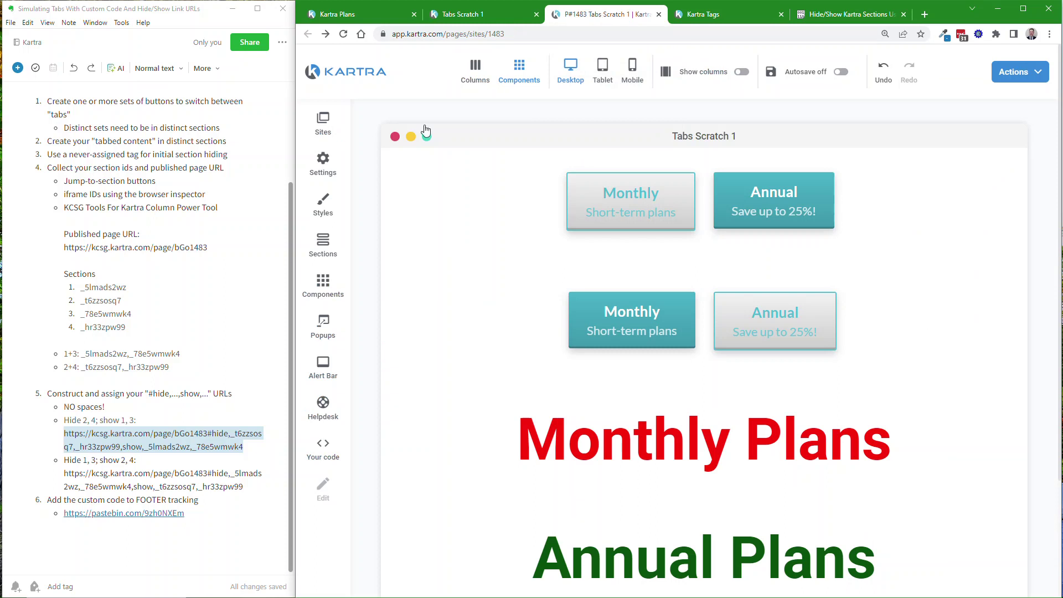
click(325, 167)
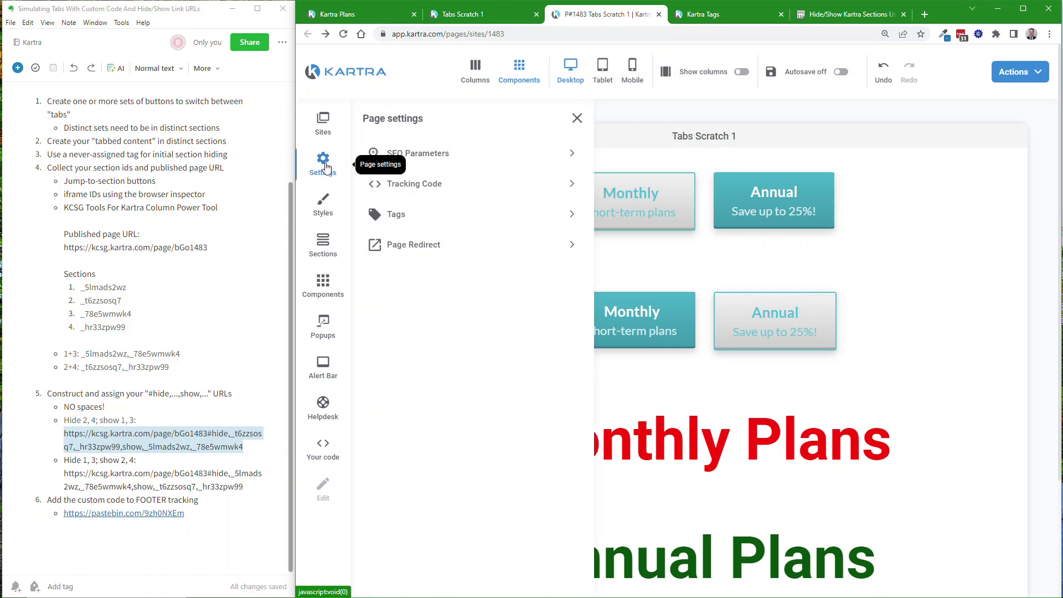
click(425, 184)
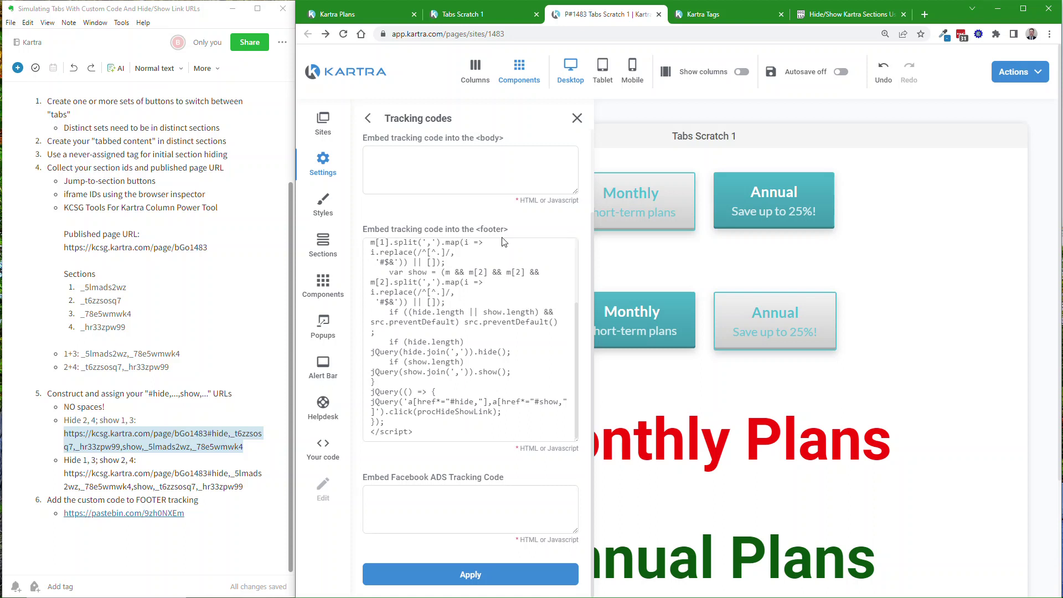
double_click(490, 230)
click(487, 565)
With the editor's publish options shown, highlight the published page URL in the notes and switch to the live Tabs Scratch 1 page.
click(1019, 79)
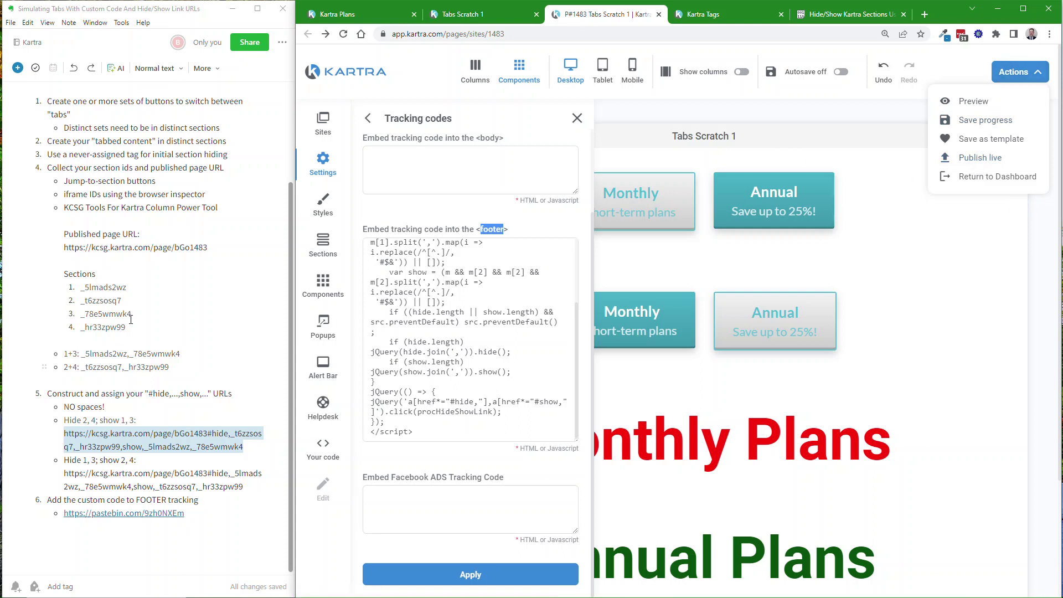
drag(64, 247, 186, 257)
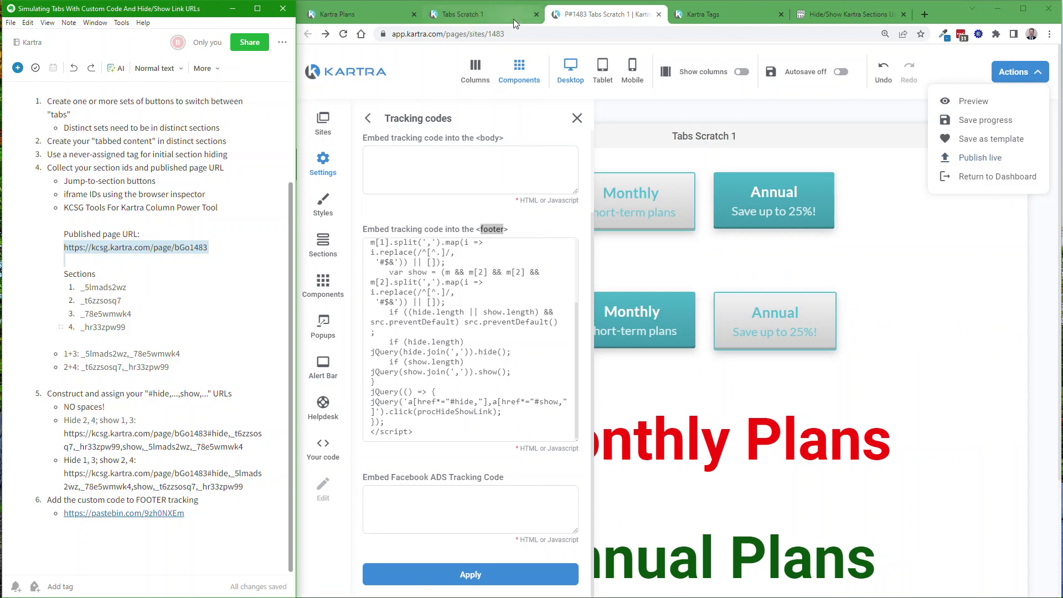
click(487, 16)
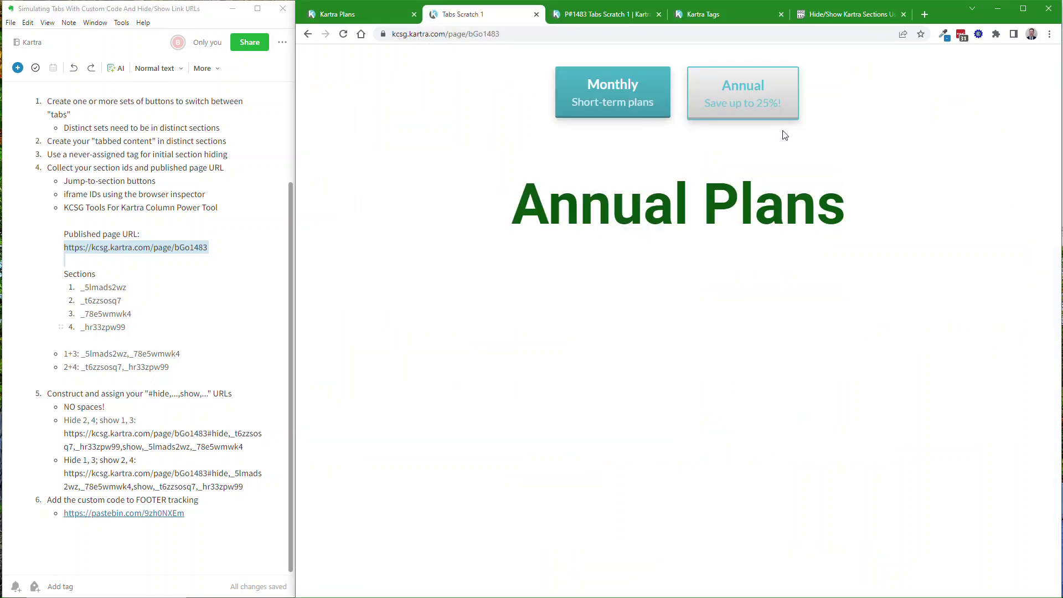